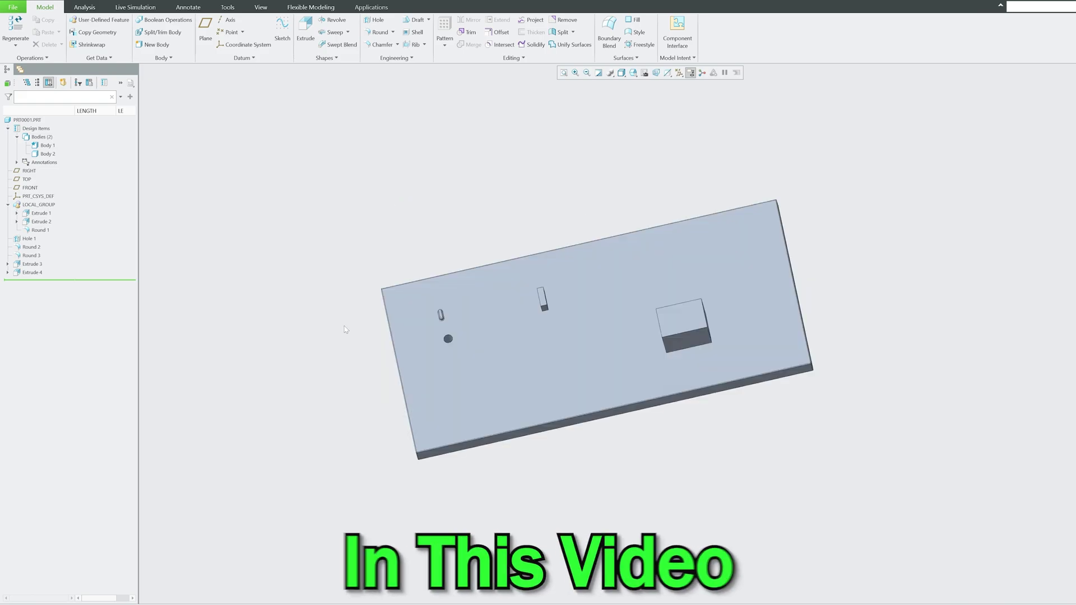
{"action": "middle_click_drag", "start_coordinate": [343, 324], "coordinate": [364, 306]}
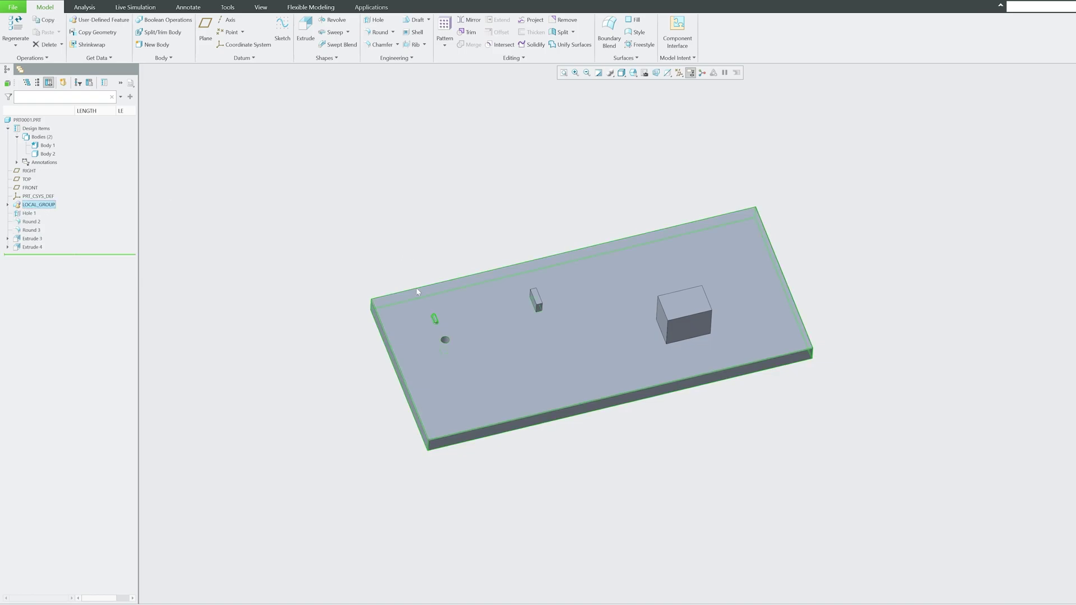
{"action": "mouse_move", "coordinate": [396, 260]}
{"action": "middle_mouse_down"}
{"action": "mouse_move", "coordinate": [410, 252]}
{"action": "mouse_move", "coordinate": [397, 250]}
{"action": "middle_mouse_up"}
{"action": "scroll", "coordinate": [398, 260], "scroll_direction": "down", "scroll_amount": 3}
{"action": "scroll", "coordinate": [382, 289], "scroll_direction": "up", "scroll_amount": 3}
{"action": "middle_click_drag", "start_coordinate": [428, 390], "coordinate": [436, 365]}
{"action": "scroll", "coordinate": [403, 343], "scroll_direction": "up", "scroll_amount": 2}
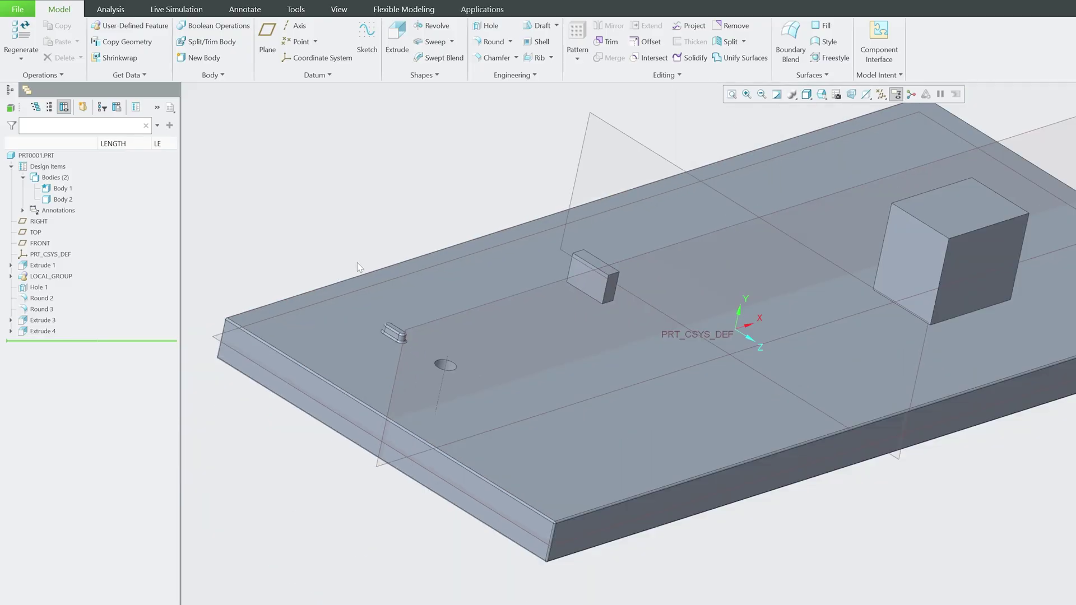
- Examine the small rounded boss on the plate and the features grouped in LOCAL_GROUP that form it
{"action": "scroll", "coordinate": [311, 220], "scroll_direction": "up", "scroll_amount": 2}
{"action": "scroll", "coordinate": [428, 385], "scroll_direction": "up", "scroll_amount": 3}
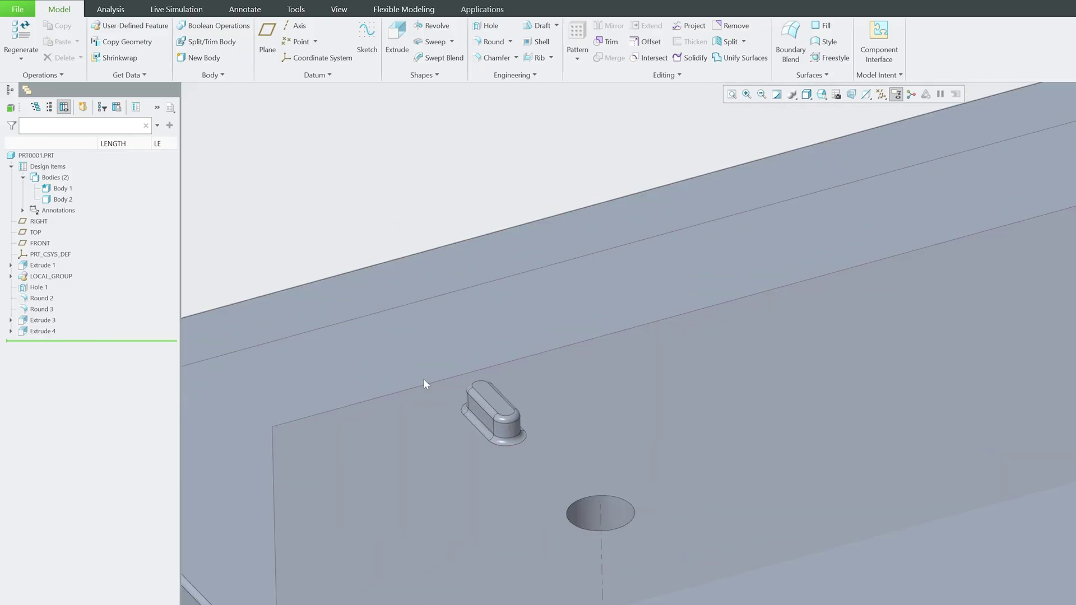
{"action": "middle_click_drag", "start_coordinate": [483, 406], "coordinate": [521, 412]}
{"action": "scroll", "coordinate": [370, 373], "scroll_direction": "up", "scroll_amount": 2}
{"action": "left_click", "coordinate": [34, 277]}
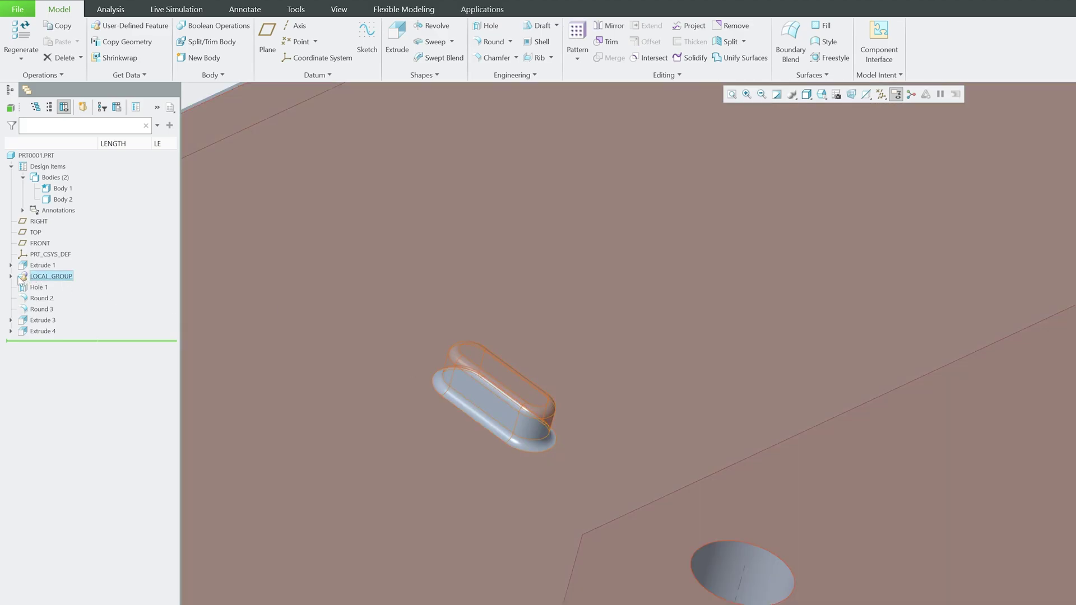
{"action": "left_click", "coordinate": [10, 276]}
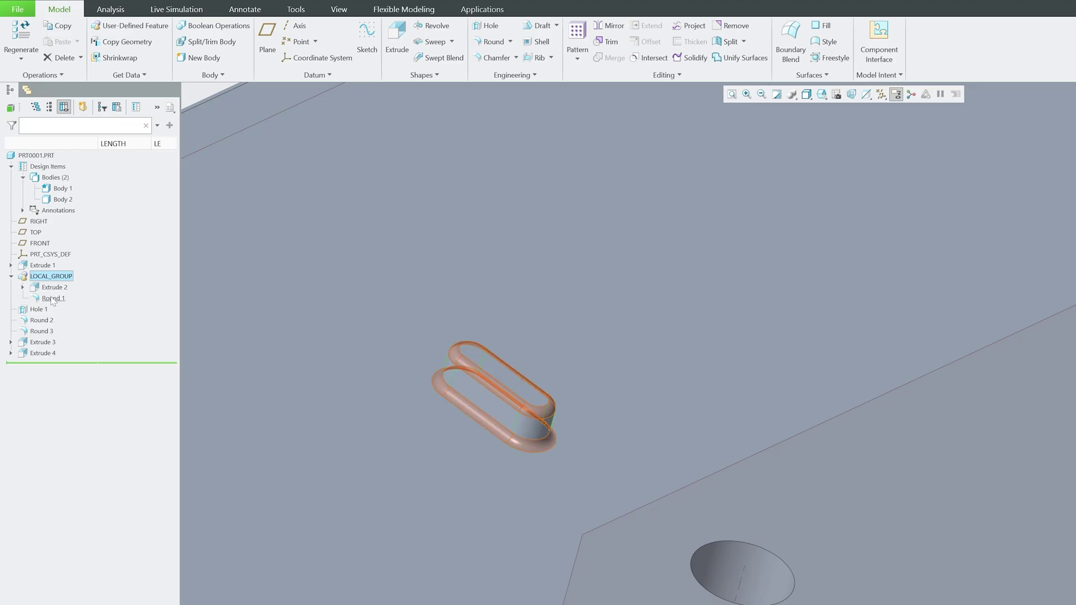
{"action": "left_click", "coordinate": [11, 276]}
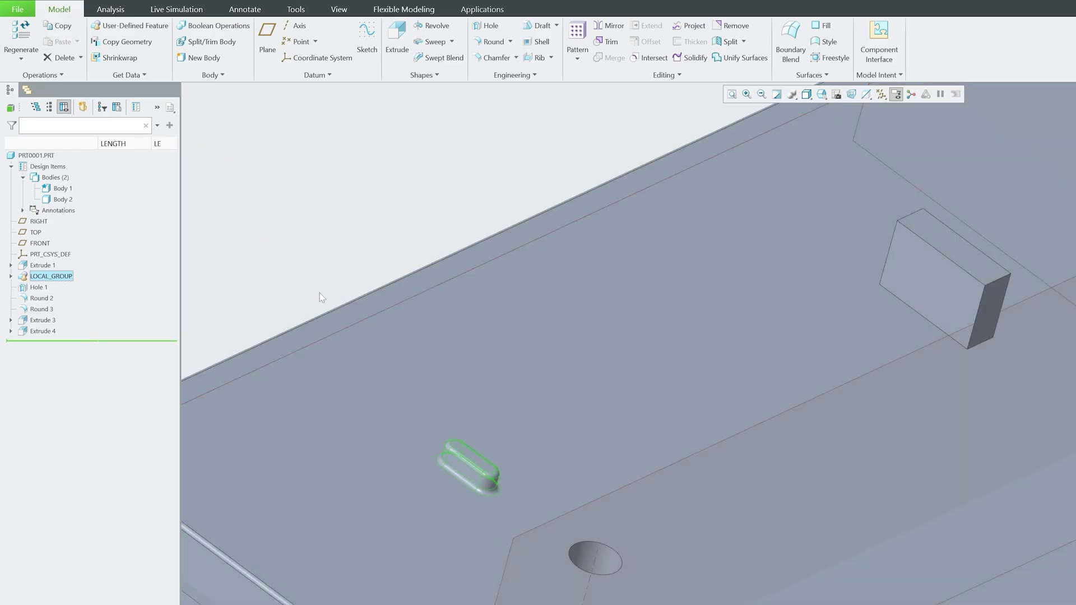
{"action": "mouse_move", "coordinate": [320, 280]}
{"action": "middle_mouse_down"}
{"action": "mouse_move", "coordinate": [336, 236]}
{"action": "mouse_move", "coordinate": [311, 267]}
{"action": "mouse_move", "coordinate": [357, 356]}
{"action": "middle_mouse_up"}
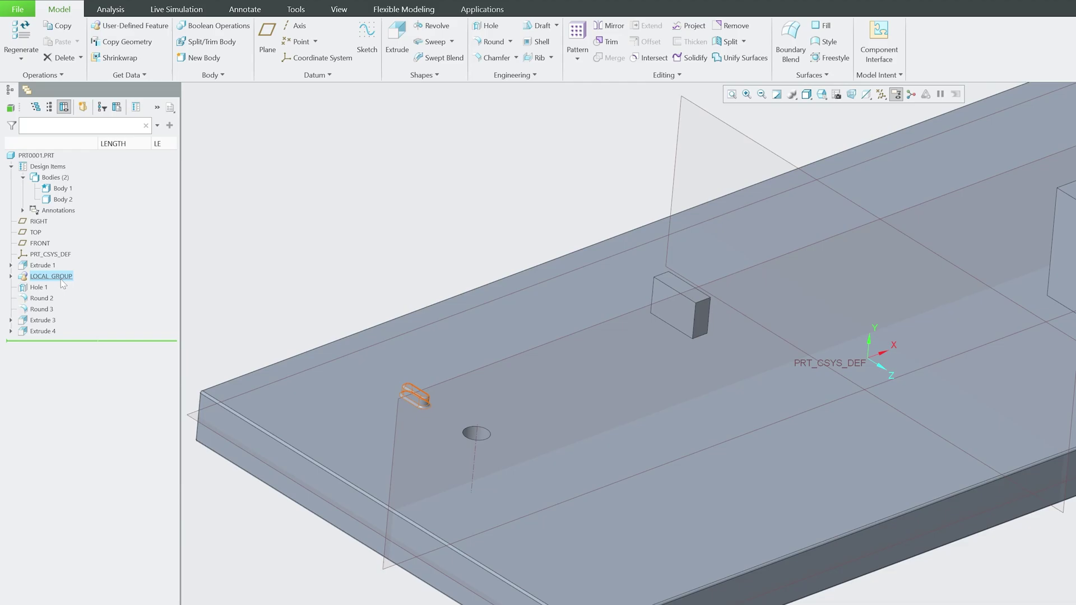
- Start a Direction-type pattern of LOCAL_GROUP, using the plate's short end face as the first direction reference
{"action": "left_click", "coordinate": [62, 277]}
{"action": "left_click", "coordinate": [577, 56]}
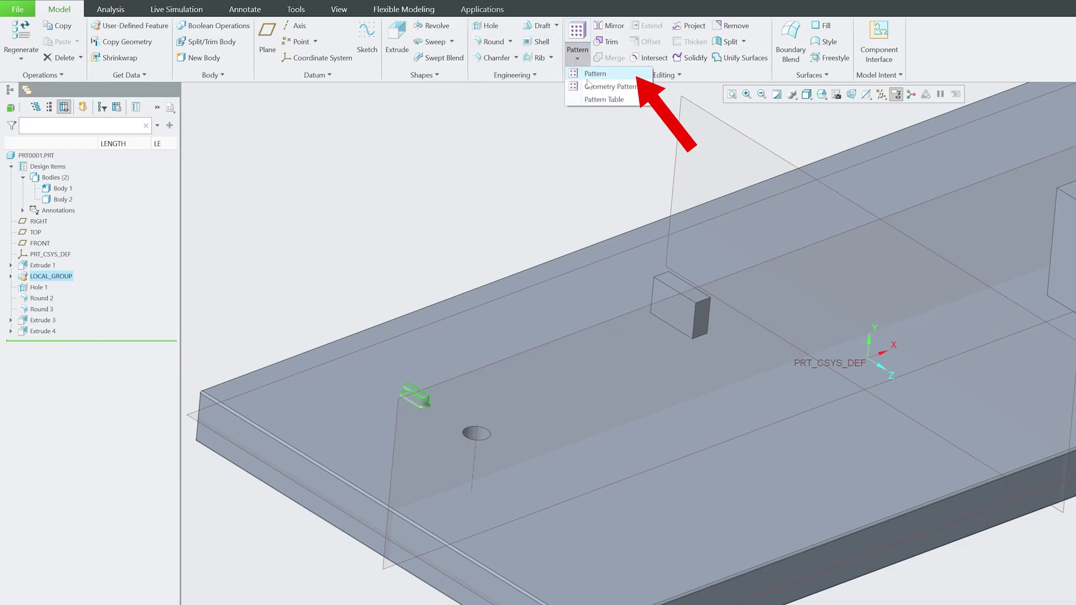
{"action": "left_click", "coordinate": [595, 73]}
{"action": "left_click", "coordinate": [48, 61]}
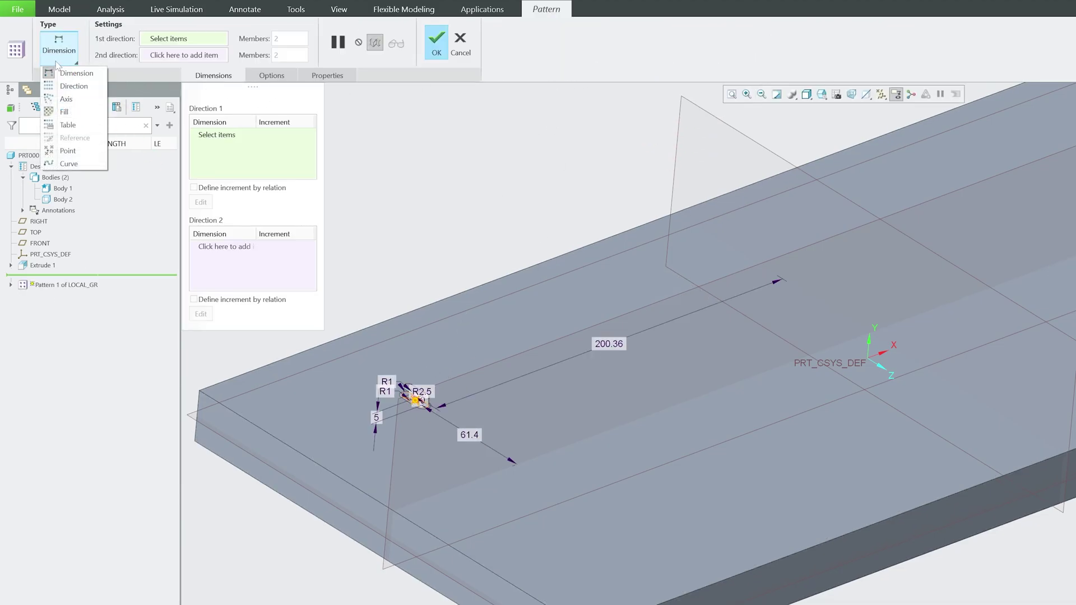
{"action": "left_click", "coordinate": [83, 88]}
{"action": "scroll", "coordinate": [405, 256], "scroll_direction": "up", "scroll_amount": 3}
{"action": "middle_click_drag", "start_coordinate": [405, 257], "coordinate": [426, 249]}
{"action": "scroll", "coordinate": [976, 303], "scroll_direction": "down", "scroll_amount": 3}
{"action": "scroll", "coordinate": [976, 308], "scroll_direction": "down", "scroll_amount": 5}
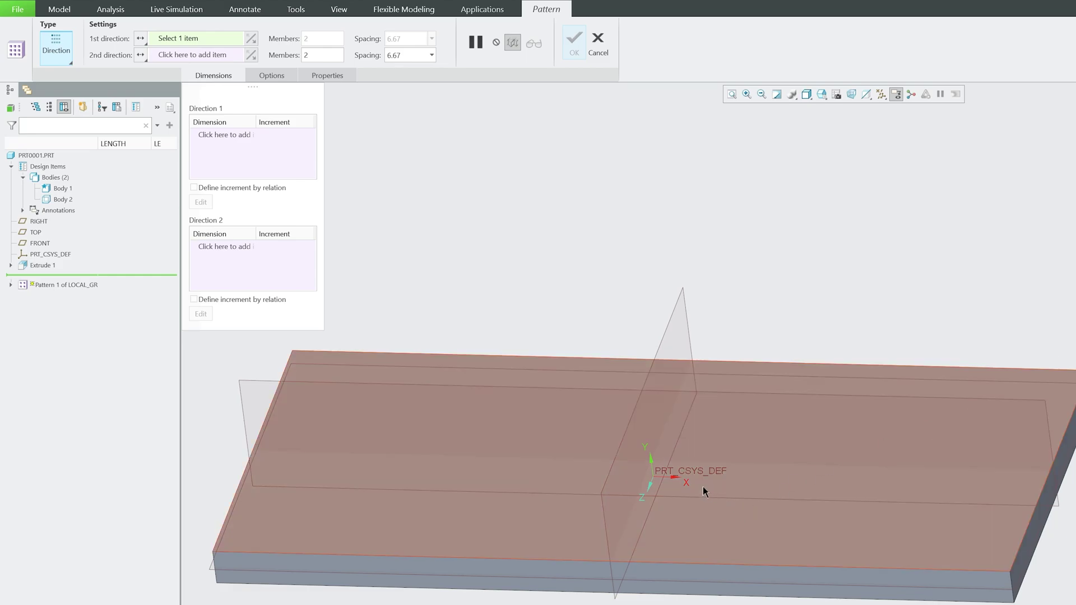
{"action": "scroll", "coordinate": [1049, 373], "scroll_direction": "up", "scroll_amount": 5}
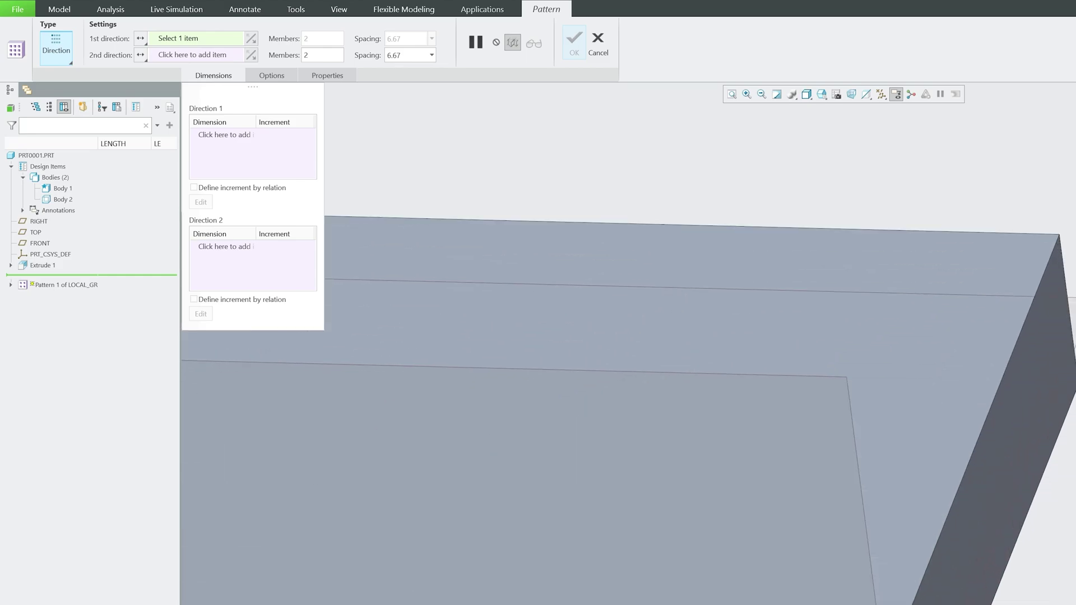
{"action": "left_click", "coordinate": [1052, 340]}
{"action": "scroll", "coordinate": [1058, 390], "scroll_direction": "down", "scroll_amount": 5}
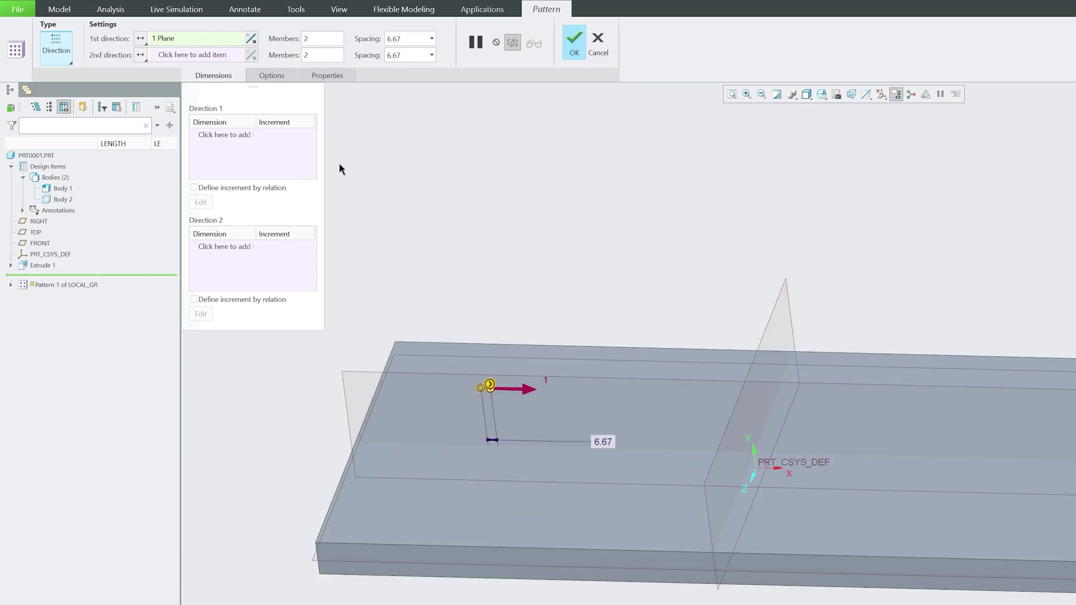
- Set the pattern's first direction to 5 members with a spacing of 15
{"action": "double_click", "coordinate": [306, 39]}
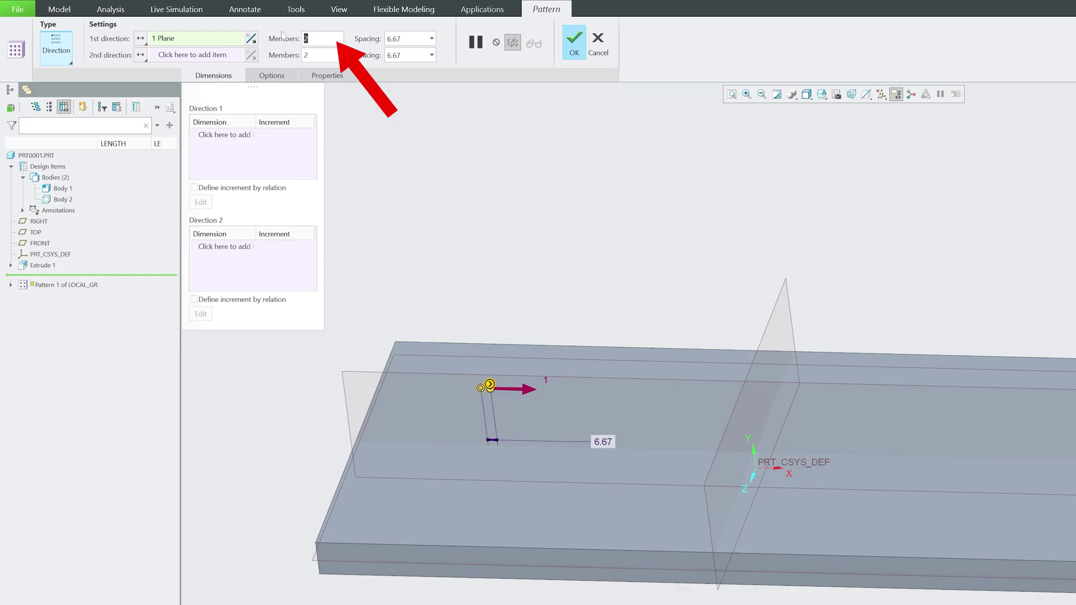
{"action": "type", "text": "5"}
{"action": "key", "text": "Return"}
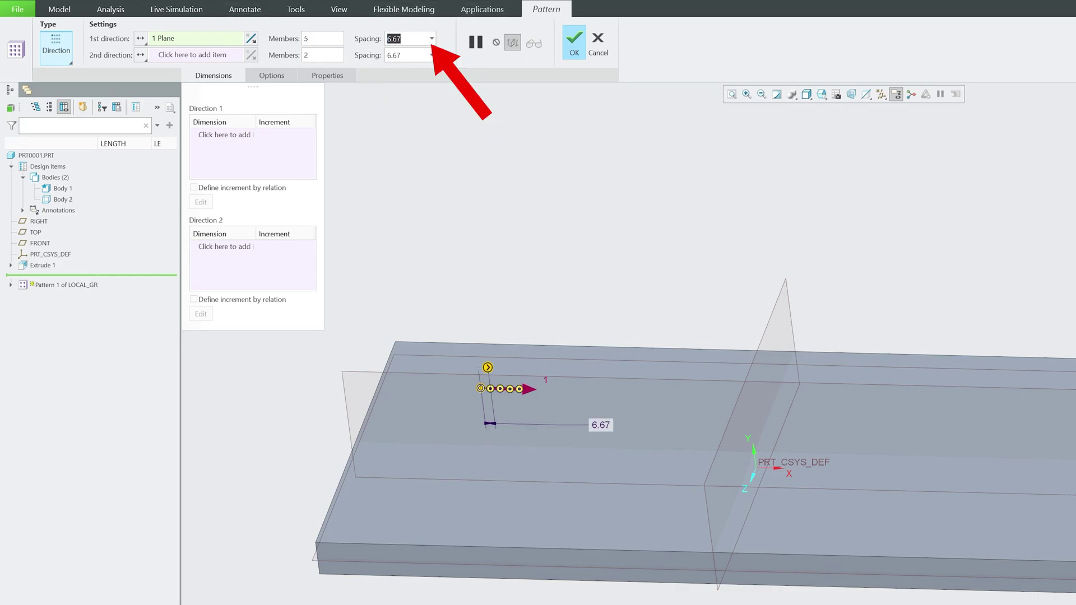
{"action": "type", "text": "10"}
{"action": "key", "text": "Return"}
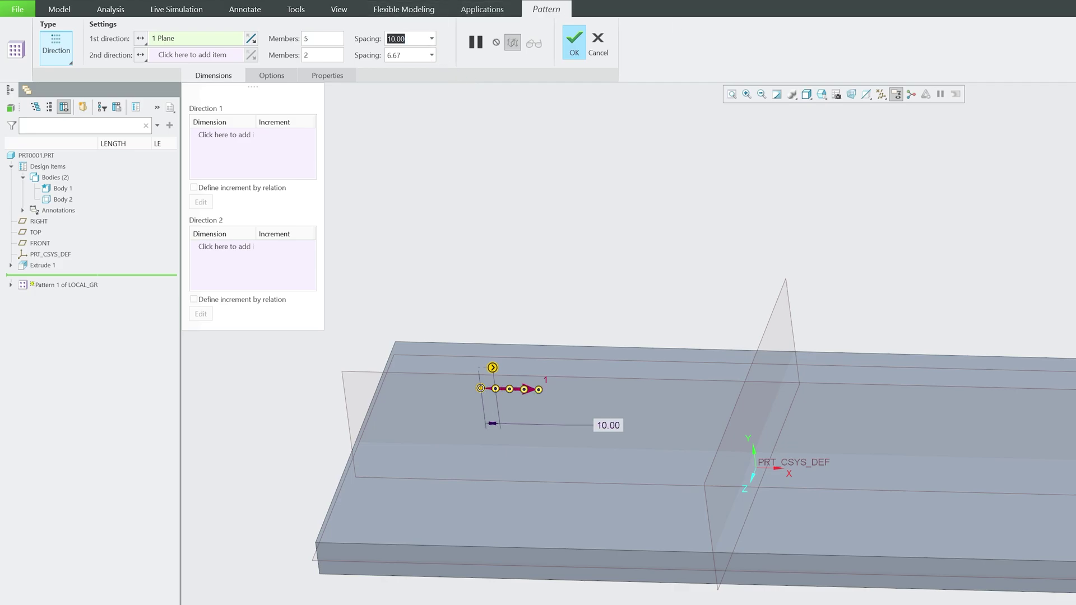
{"action": "type", "text": "15"}
{"action": "key", "text": "Return"}
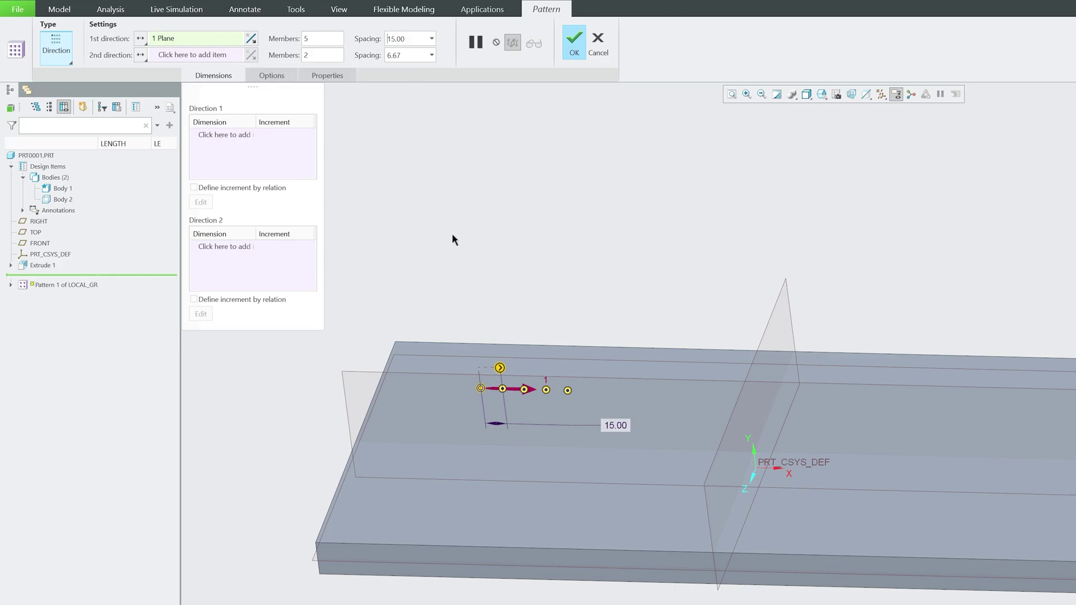
- Add the plate's long side face as the pattern's second direction with a spacing of 25, and complete the pattern
{"action": "mouse_move", "coordinate": [451, 233]}
{"action": "middle_mouse_down"}
{"action": "mouse_move", "coordinate": [441, 192]}
{"action": "mouse_move", "coordinate": [551, 197]}
{"action": "mouse_move", "coordinate": [500, 219]}
{"action": "middle_mouse_up"}
{"action": "scroll", "coordinate": [444, 288], "scroll_direction": "down", "scroll_amount": 2}
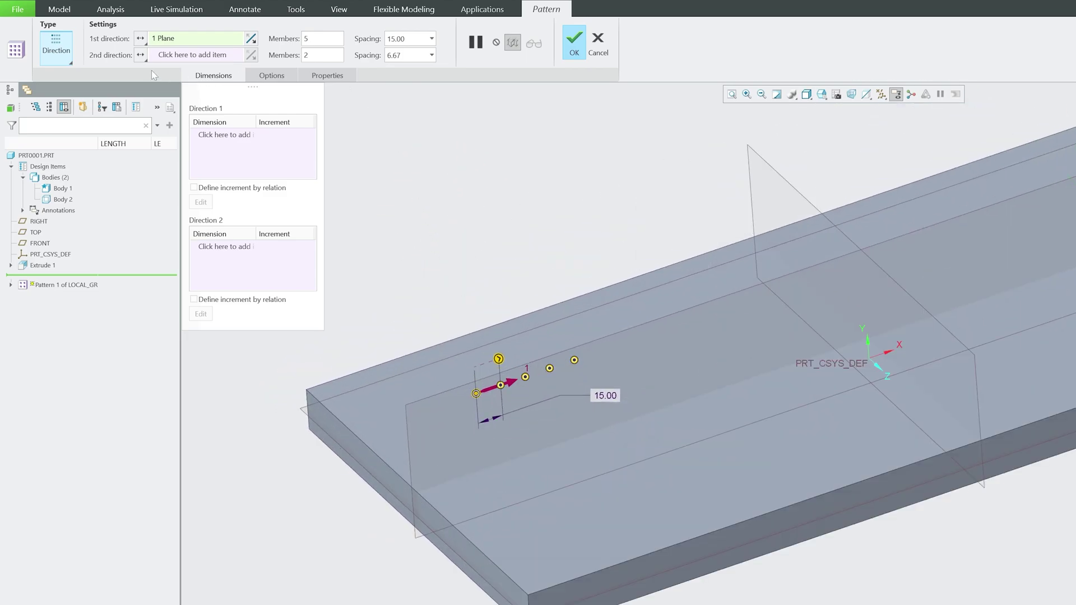
{"action": "left_click", "coordinate": [181, 53]}
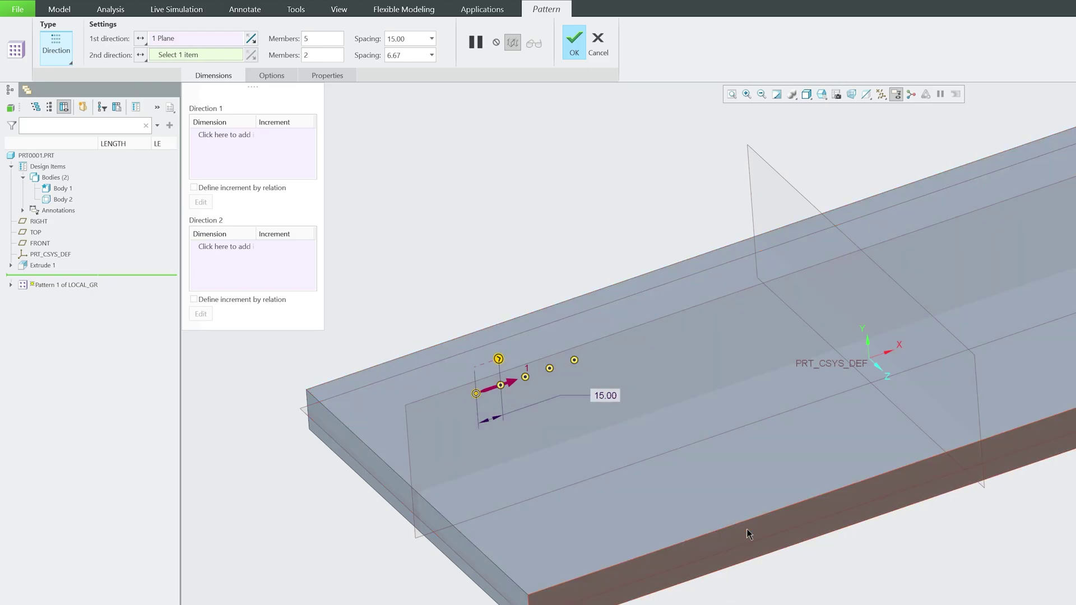
{"action": "scroll", "coordinate": [751, 536], "scroll_direction": "up", "scroll_amount": 2}
{"action": "left_click", "coordinate": [764, 559]}
{"action": "scroll", "coordinate": [767, 561], "scroll_direction": "down", "scroll_amount": 2}
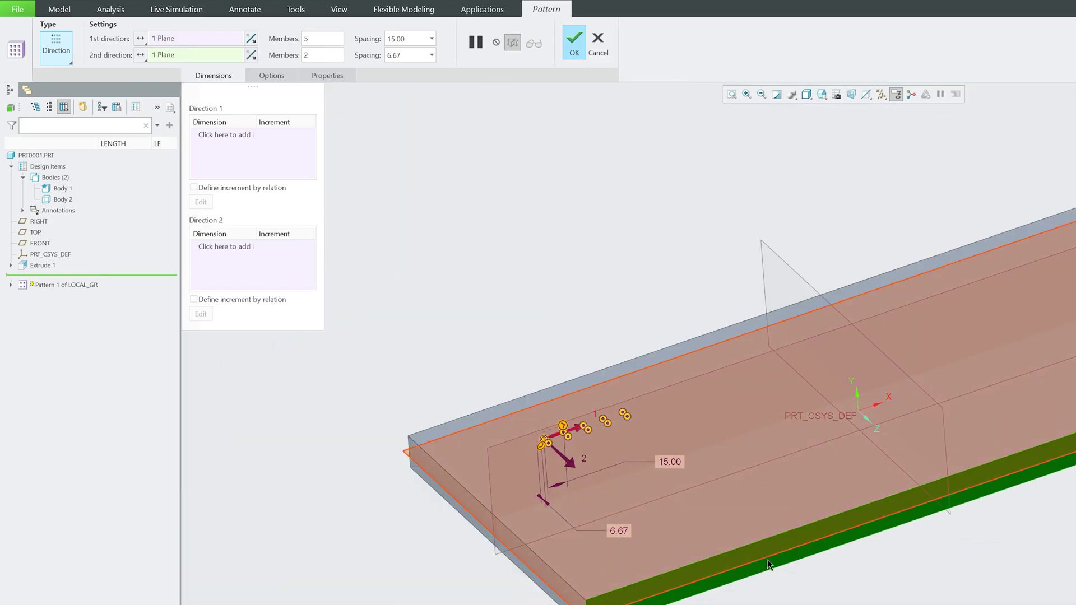
{"action": "double_click", "coordinate": [399, 55]}
{"action": "type", "text": "25"}
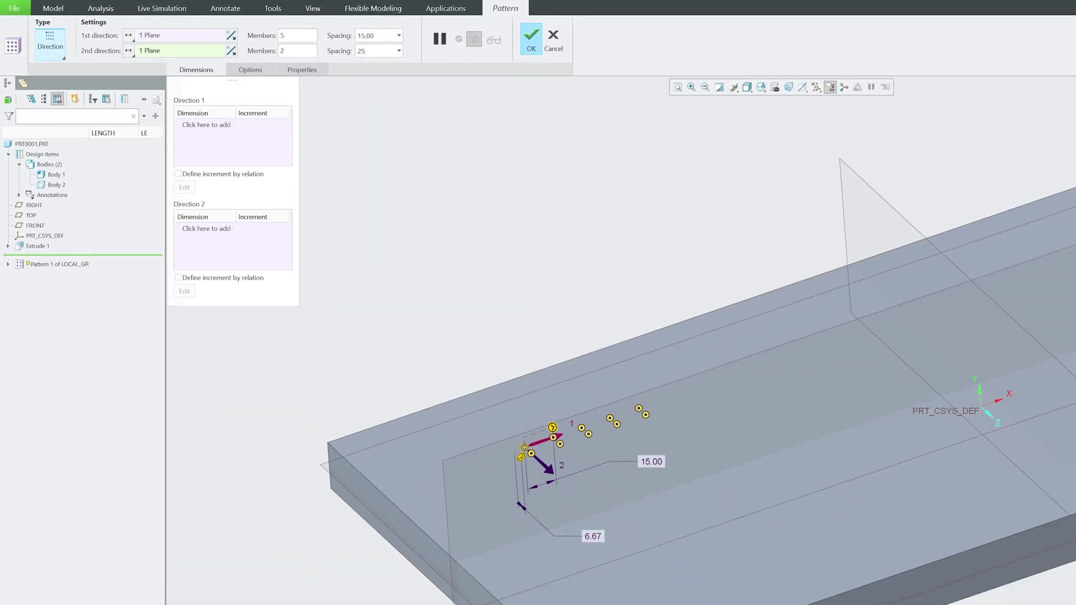
{"action": "key", "text": "Return"}
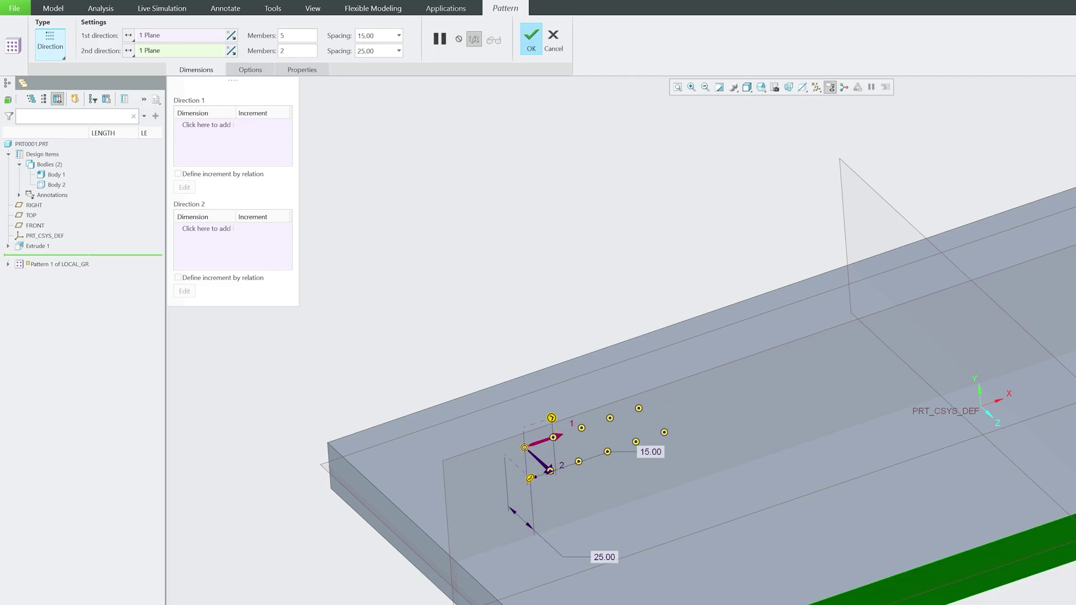
{"action": "mouse_move", "coordinate": [442, 331]}
{"action": "middle_mouse_down"}
{"action": "mouse_move", "coordinate": [456, 314]}
{"action": "mouse_move", "coordinate": [480, 436]}
{"action": "middle_mouse_up"}
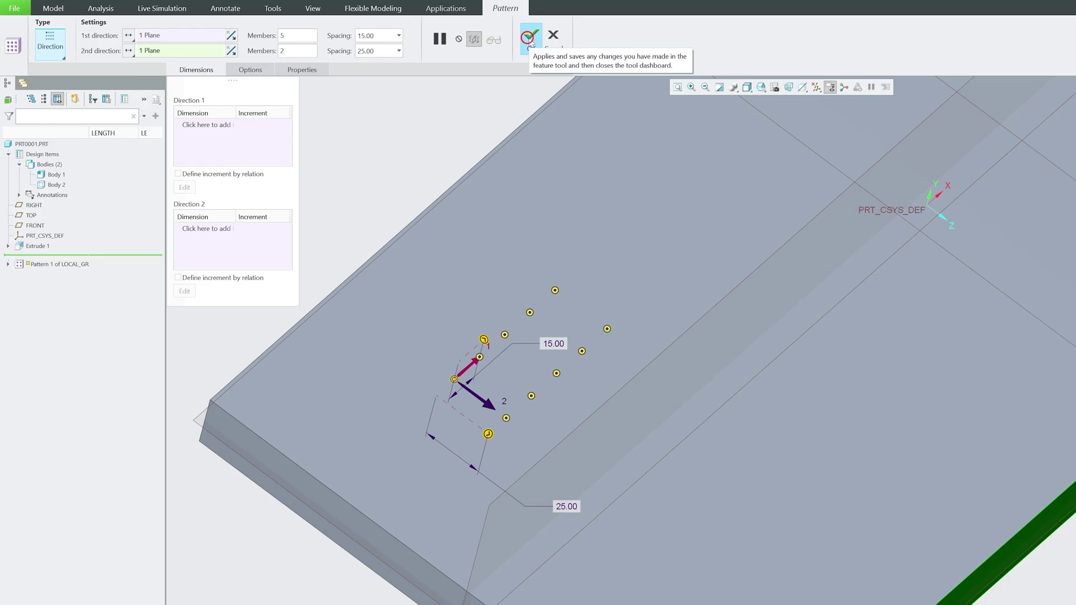
{"action": "left_click", "coordinate": [528, 38]}
- Edit the definition of the boss pattern and choose the R1 radius of the boss's top-edge round as the varying dimension for direction 1
{"action": "scroll", "coordinate": [419, 283], "scroll_direction": "up", "scroll_amount": 3}
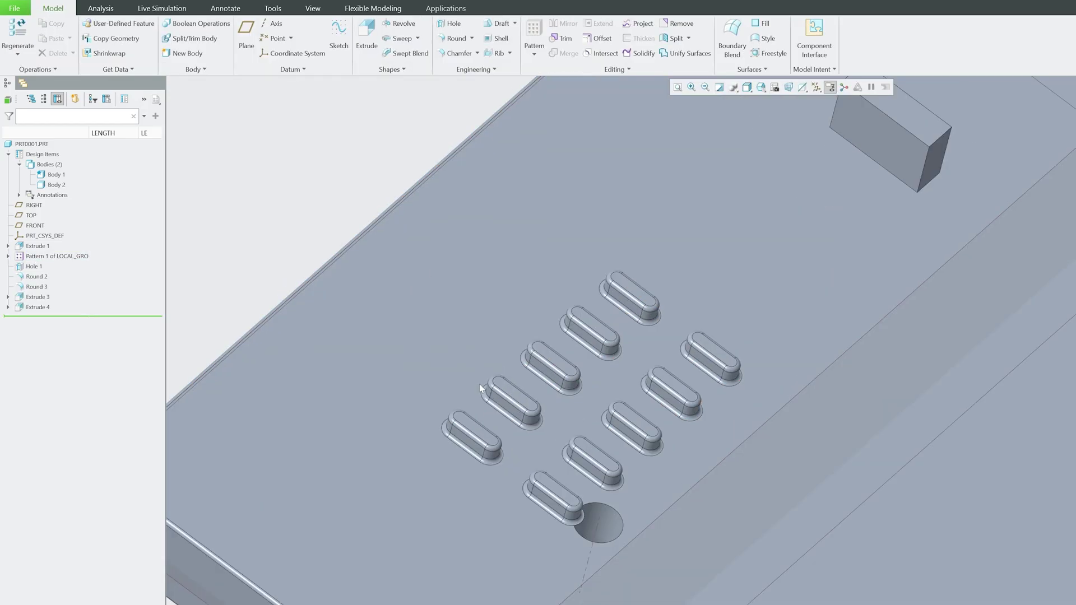
{"action": "middle_click_drag", "start_coordinate": [479, 384], "coordinate": [347, 239]}
{"action": "scroll", "coordinate": [348, 240], "scroll_direction": "up", "scroll_amount": 4}
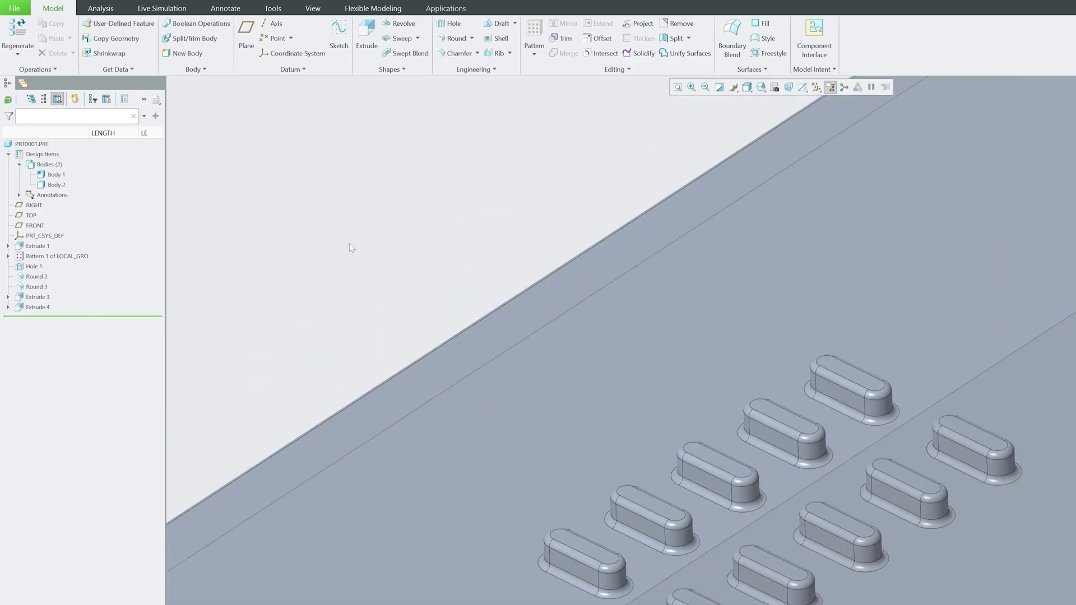
{"action": "scroll", "coordinate": [464, 326], "scroll_direction": "down", "scroll_amount": 4}
{"action": "middle_click_drag", "start_coordinate": [463, 334], "coordinate": [464, 330]}
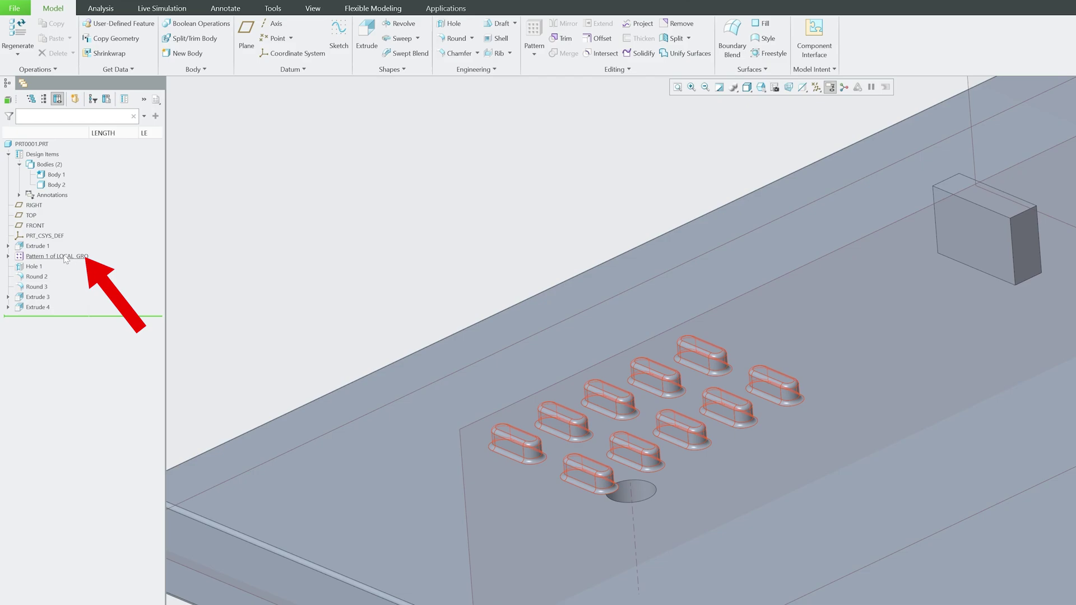
{"action": "left_click", "coordinate": [61, 256]}
{"action": "left_click", "coordinate": [87, 204]}
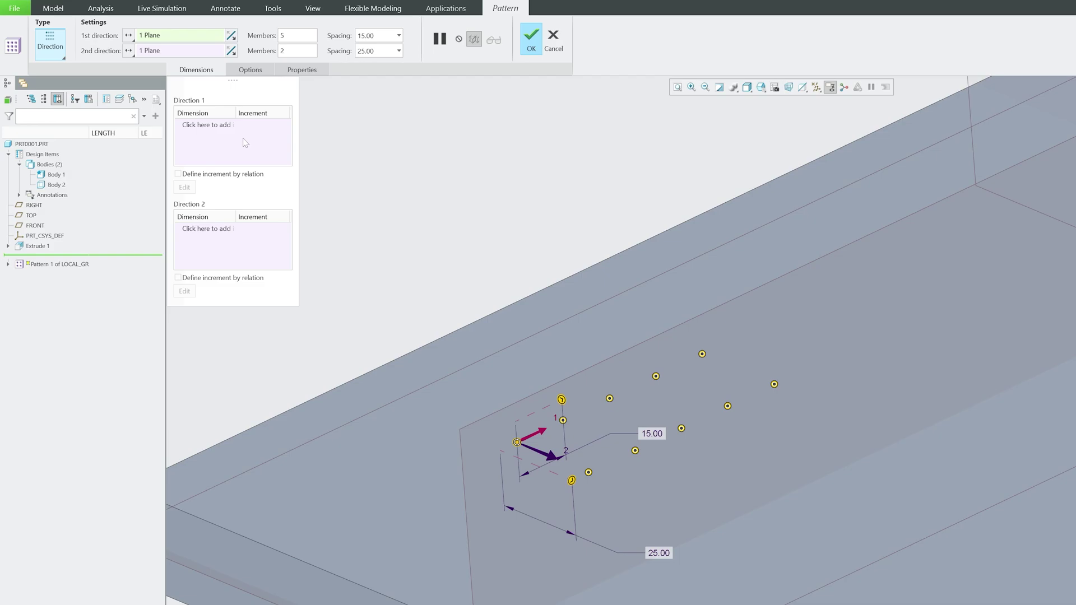
{"action": "left_click", "coordinate": [207, 124]}
{"action": "scroll", "coordinate": [474, 426], "scroll_direction": "up", "scroll_amount": 5}
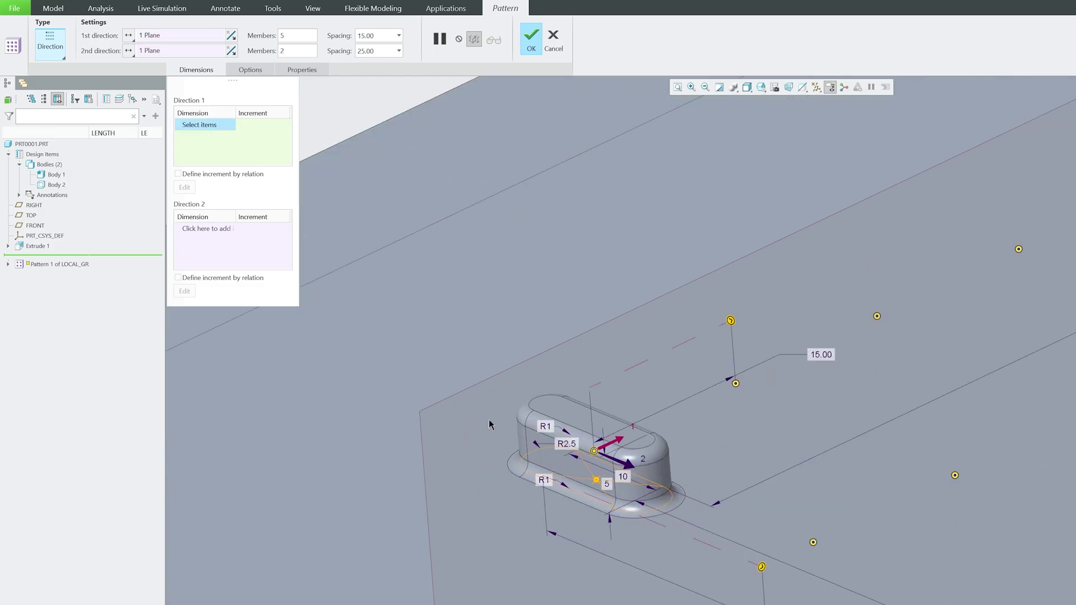
{"action": "middle_click_drag", "start_coordinate": [482, 360], "coordinate": [545, 341]}
{"action": "middle_click_drag", "start_coordinate": [672, 336], "coordinate": [728, 339]}
{"action": "scroll", "coordinate": [675, 325], "scroll_direction": "up", "scroll_amount": 4}
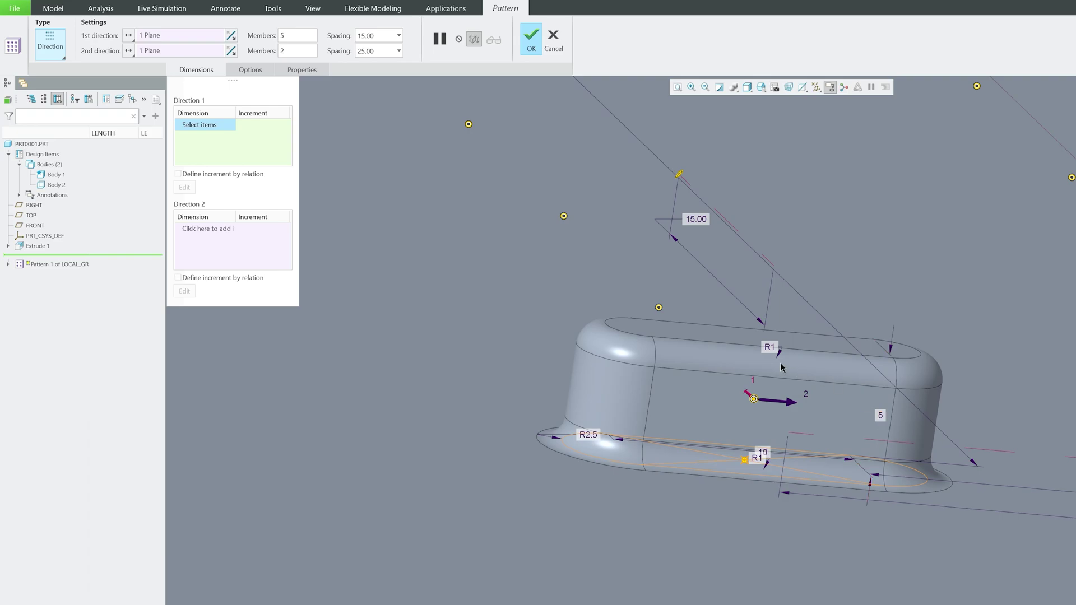
{"action": "left_click", "coordinate": [771, 349]}
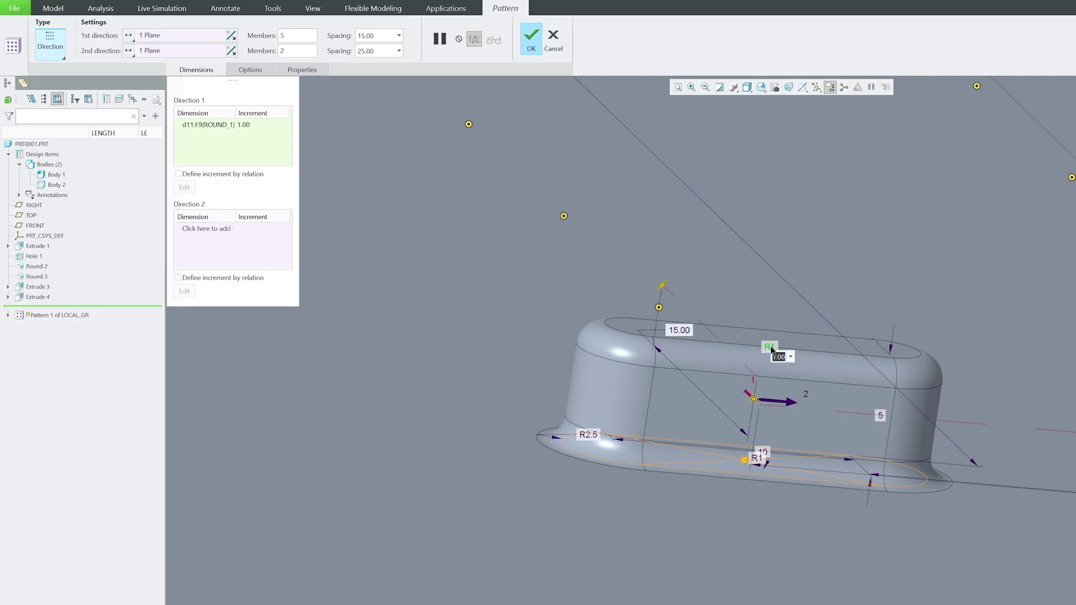
- Set the top-edge round radius increment to -0.1 in direction 1 and apply the pattern changes
{"action": "scroll", "coordinate": [737, 472], "scroll_direction": "down", "scroll_amount": 3}
{"action": "left_click", "coordinate": [244, 125]}
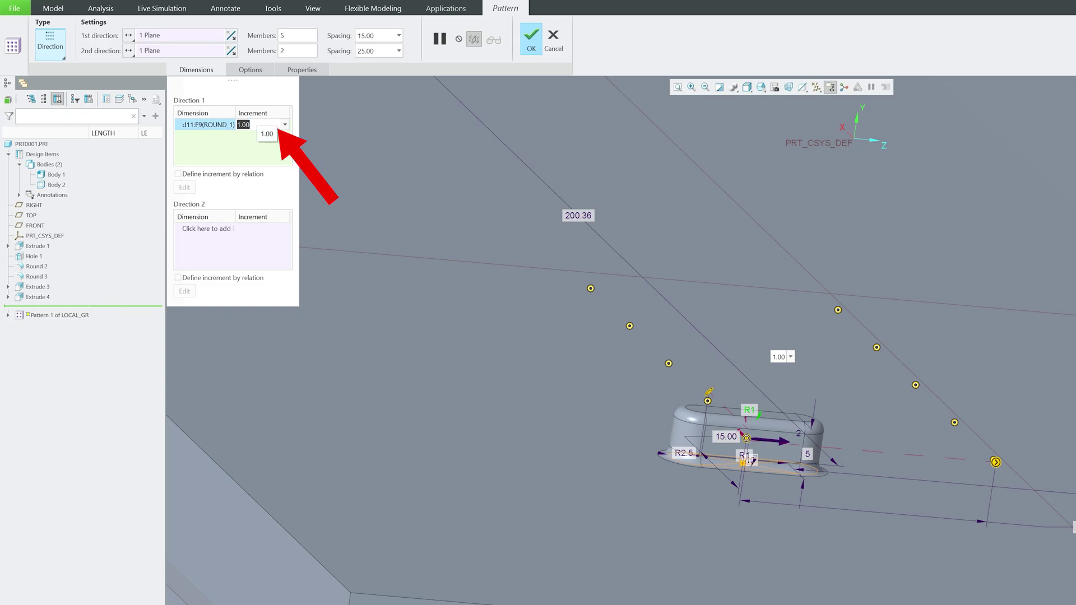
{"action": "type", "text": "-0"}
{"action": "type", "text": ".1"}
{"action": "key", "text": "Return"}
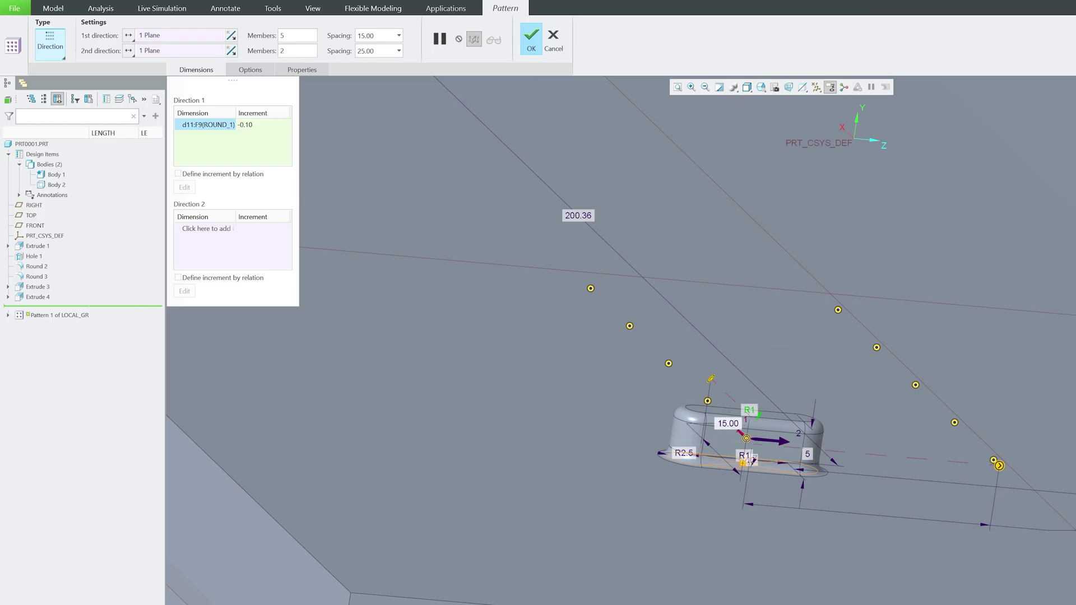
{"action": "left_click", "coordinate": [529, 44]}
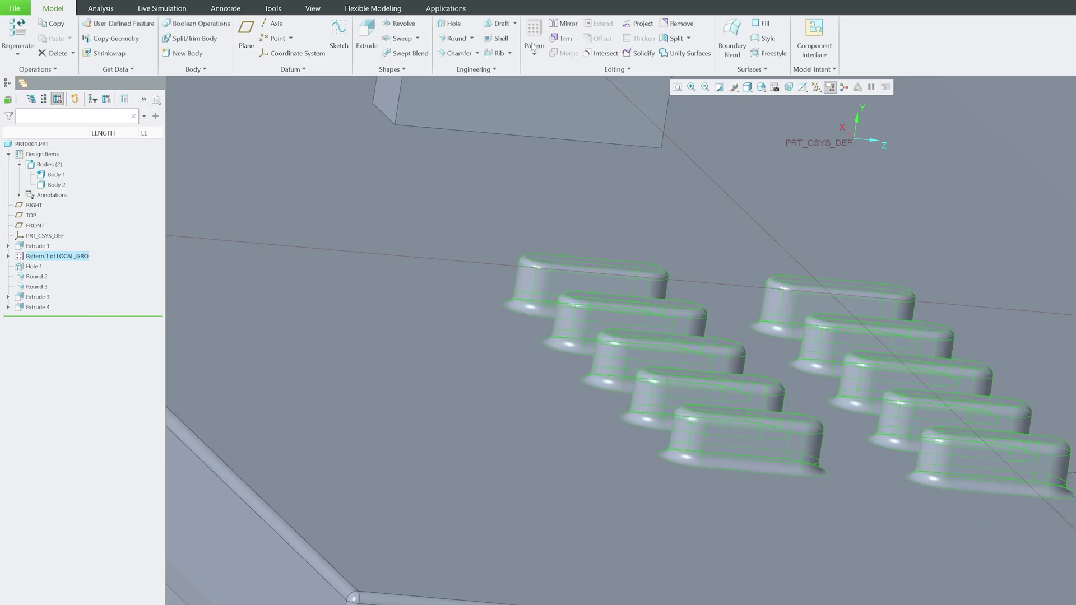
- Examine how the top-edge round radius varies from boss to boss along the pattern's first direction
{"action": "scroll", "coordinate": [715, 366], "scroll_direction": "up", "scroll_amount": 2}
{"action": "middle_click_drag", "start_coordinate": [724, 360], "coordinate": [487, 448]}
{"action": "left_click", "coordinate": [241, 538]}
{"action": "scroll", "coordinate": [732, 374], "scroll_direction": "down", "scroll_amount": 4}
{"action": "scroll", "coordinate": [683, 335], "scroll_direction": "up", "scroll_amount": 1}
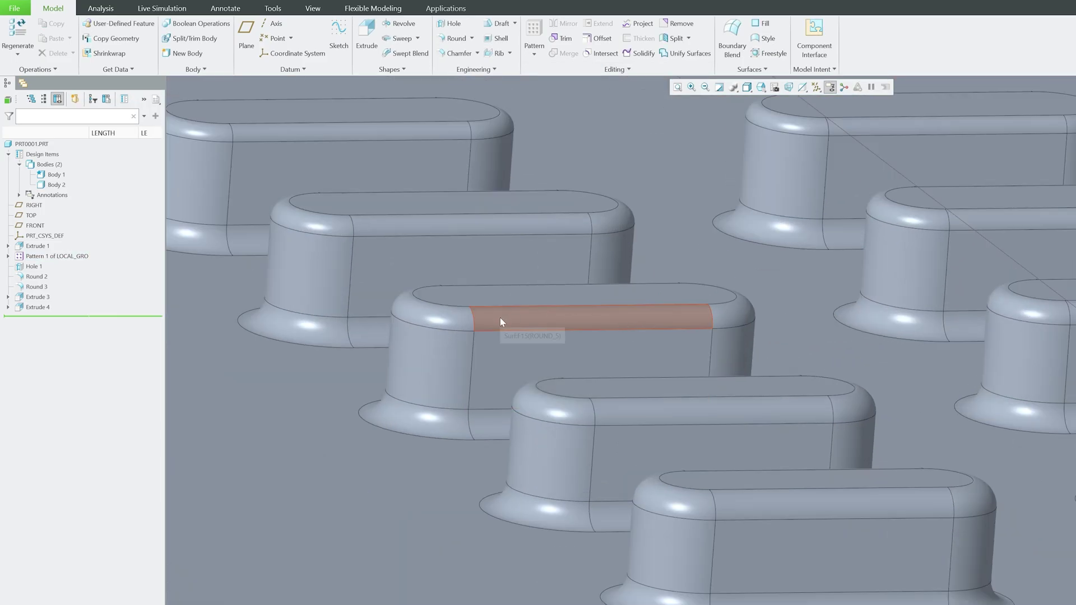
{"action": "scroll", "coordinate": [500, 318], "scroll_direction": "down", "scroll_amount": 3}
{"action": "scroll", "coordinate": [432, 259], "scroll_direction": "up", "scroll_amount": 4}
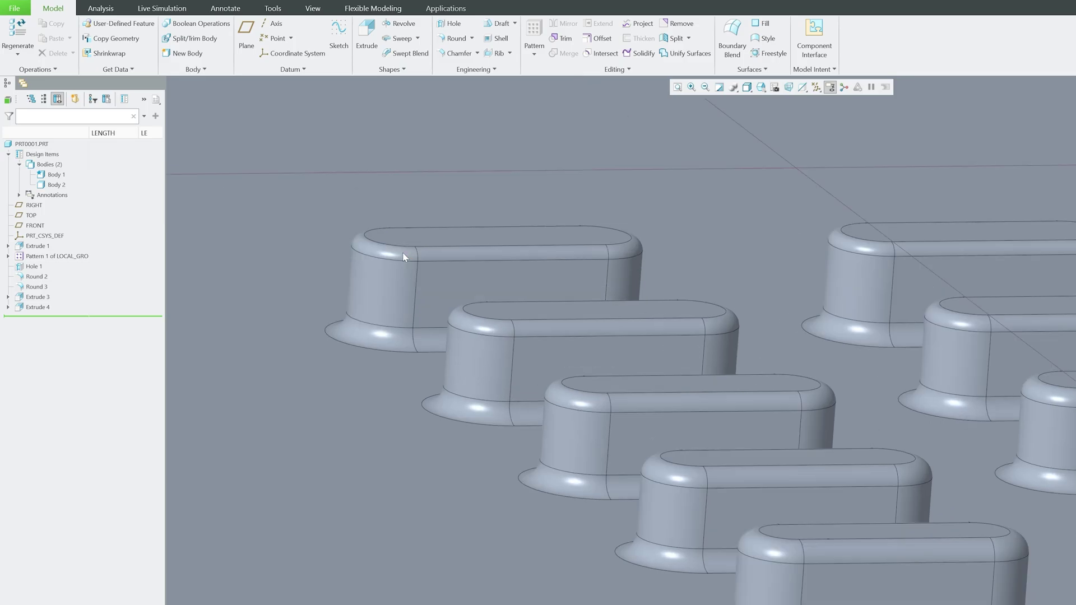
{"action": "scroll", "coordinate": [483, 254], "scroll_direction": "down", "scroll_amount": 5}
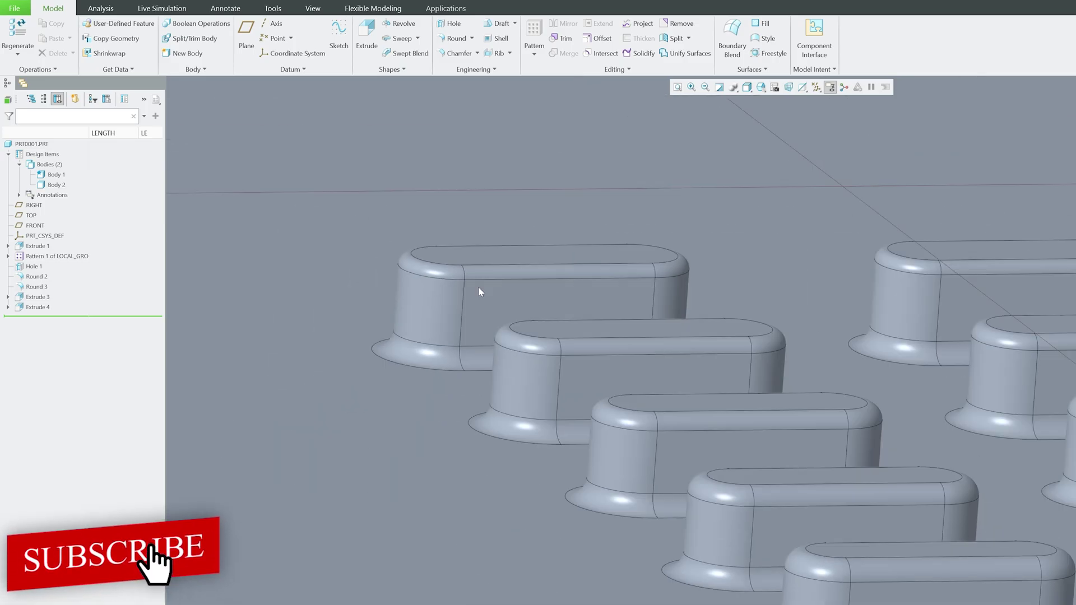
- Measure the diameter of the top-edge rounds on the first, second and farthest bosses along the pattern's first direction
{"action": "middle_click_drag", "start_coordinate": [469, 291], "coordinate": [493, 310]}
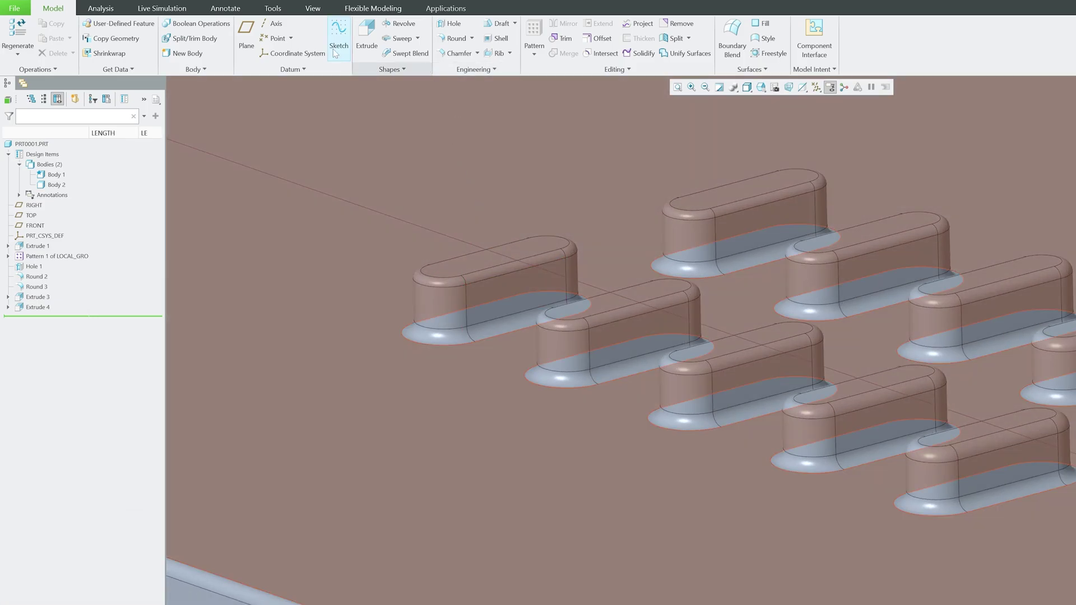
{"action": "left_click", "coordinate": [313, 8]}
{"action": "left_click", "coordinate": [120, 10]}
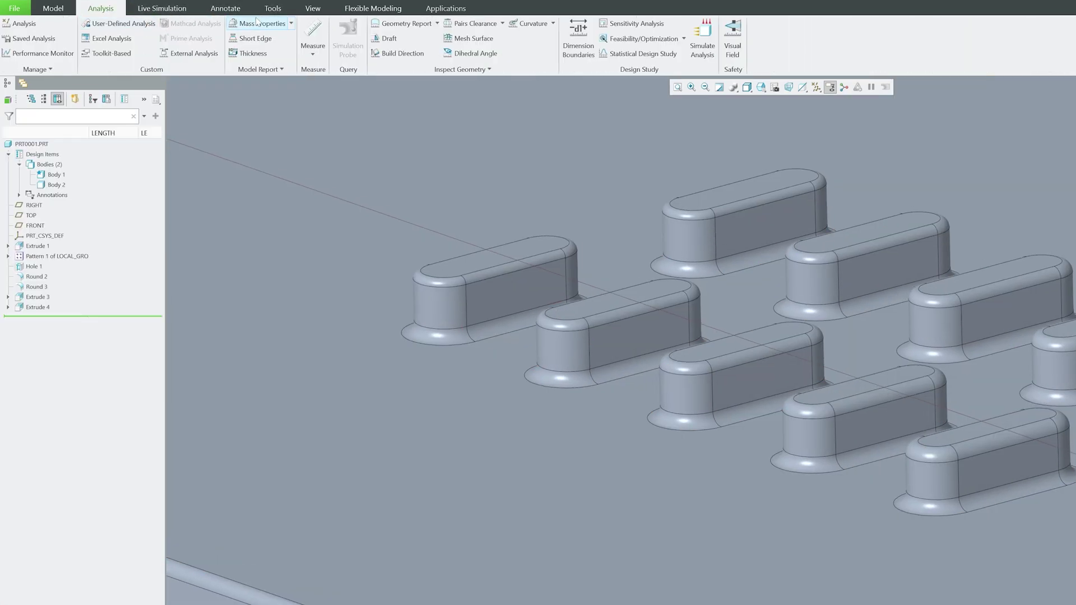
{"action": "left_click", "coordinate": [313, 39]}
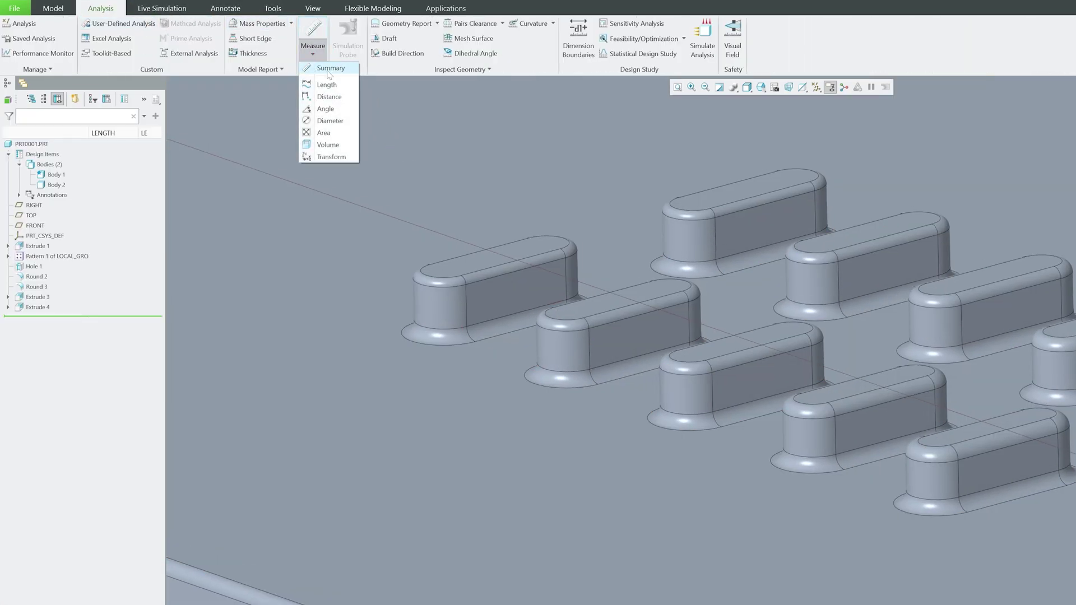
{"action": "left_click", "coordinate": [336, 121]}
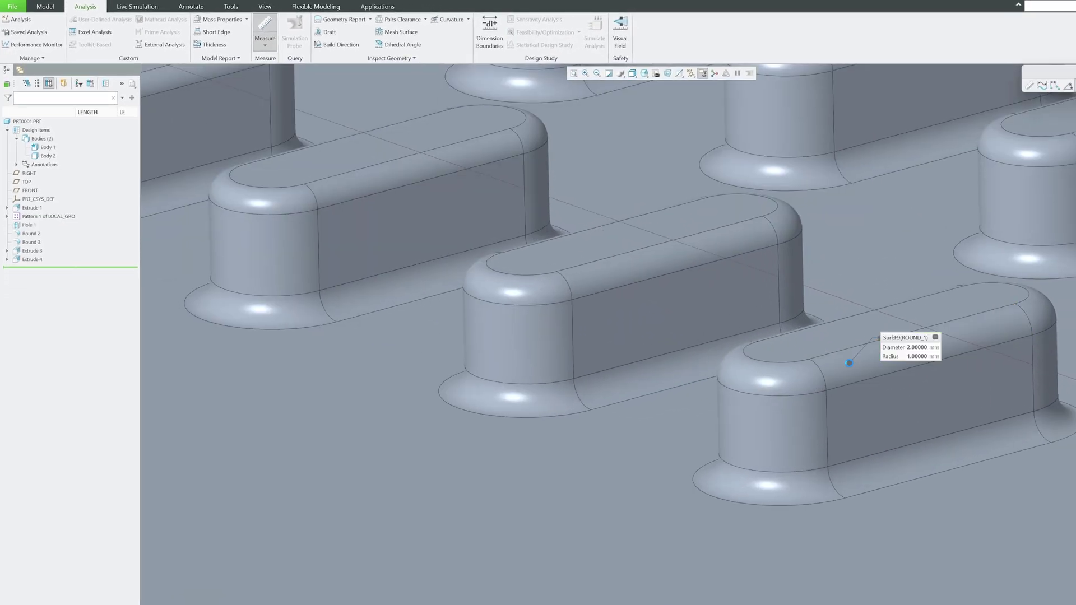
{"action": "left_click", "coordinate": [849, 361]}
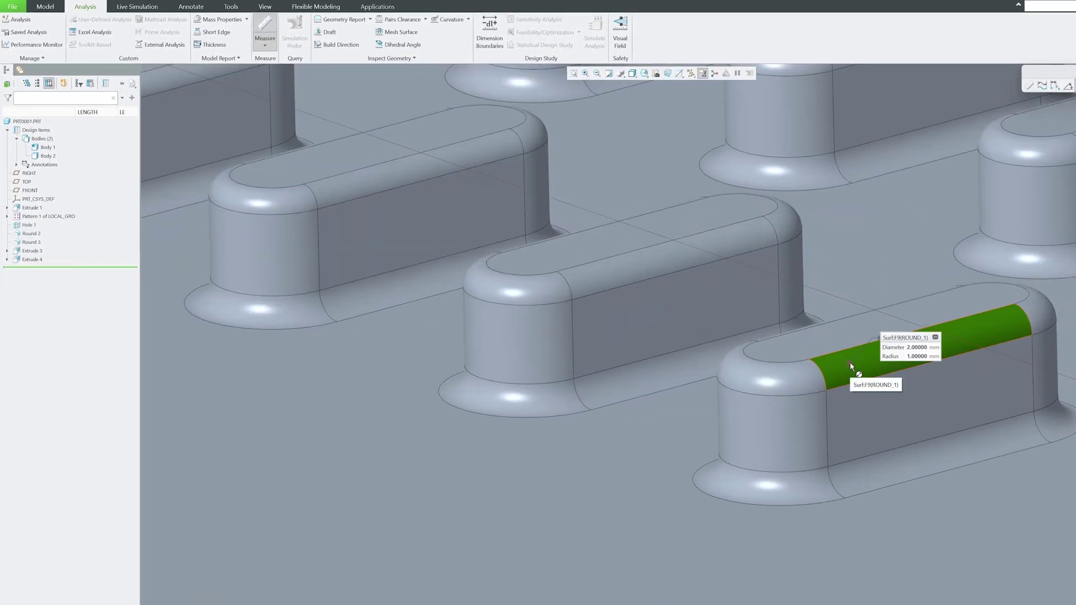
{"action": "scroll", "coordinate": [913, 364], "scroll_direction": "down", "scroll_amount": 3}
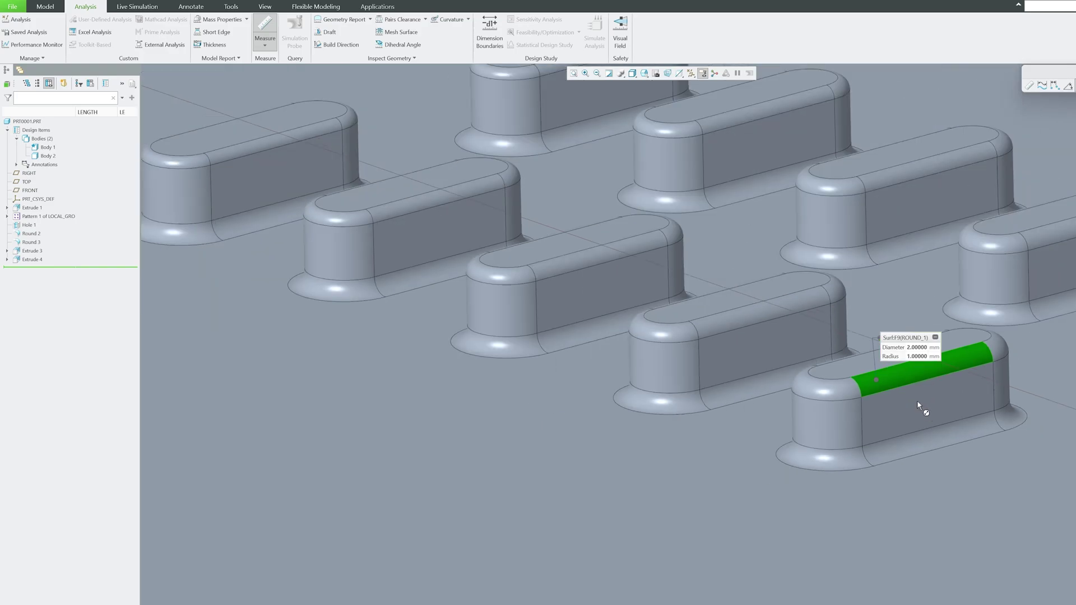
{"action": "left_click", "coordinate": [750, 319]}
{"action": "scroll", "coordinate": [750, 319], "scroll_direction": "up", "scroll_amount": 3}
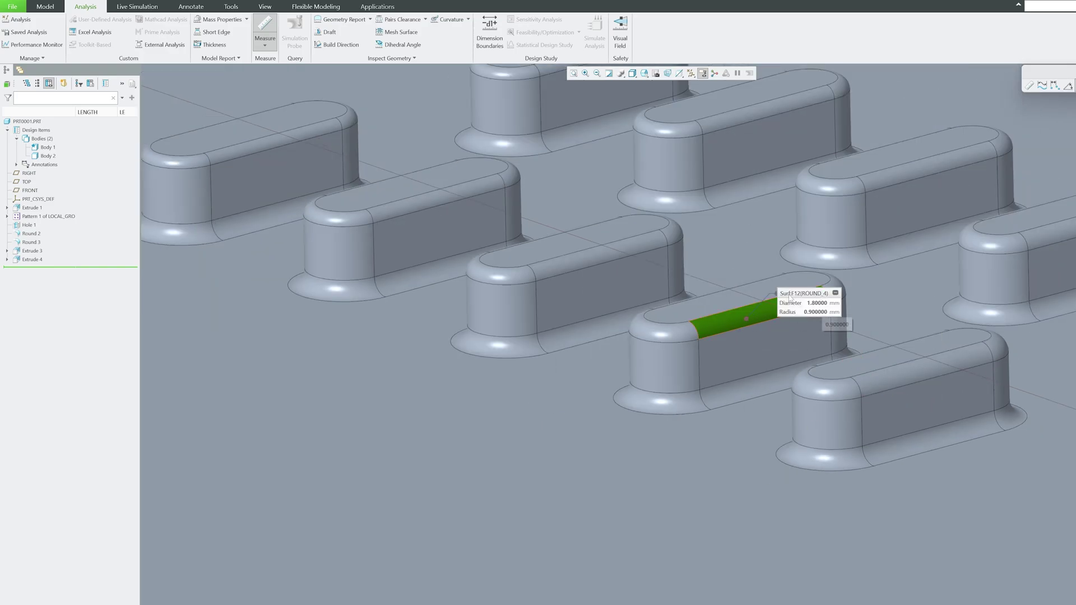
{"action": "left_click", "coordinate": [276, 144]}
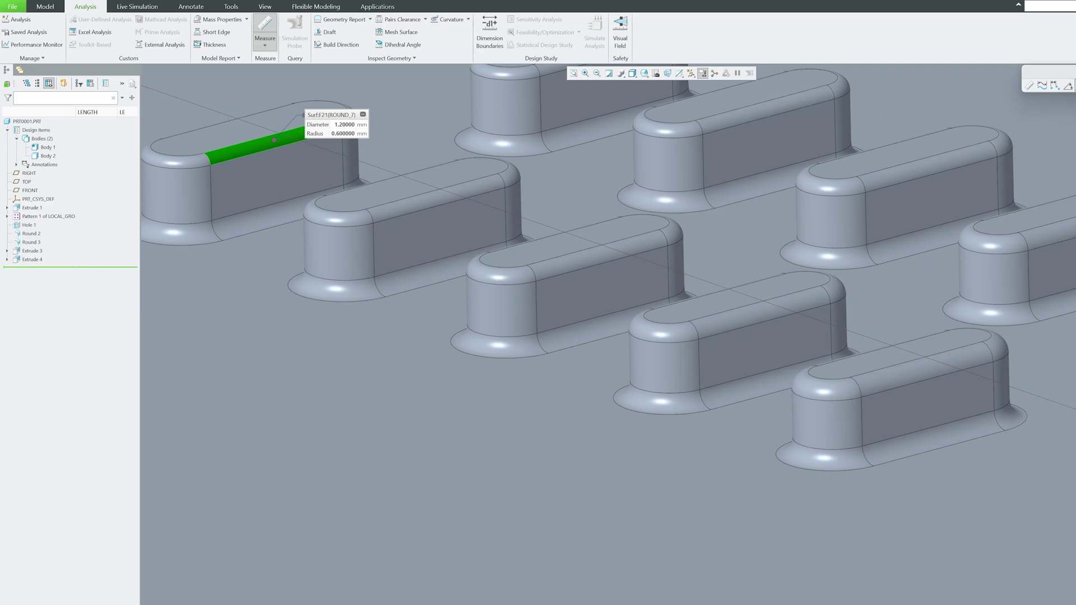
{"action": "key", "text": "Escape"}
- Edit the definition of the boss pattern and set the top-edge round radius increment to -0.20 in direction 1
{"action": "scroll", "coordinate": [579, 325], "scroll_direction": "up", "scroll_amount": 4}
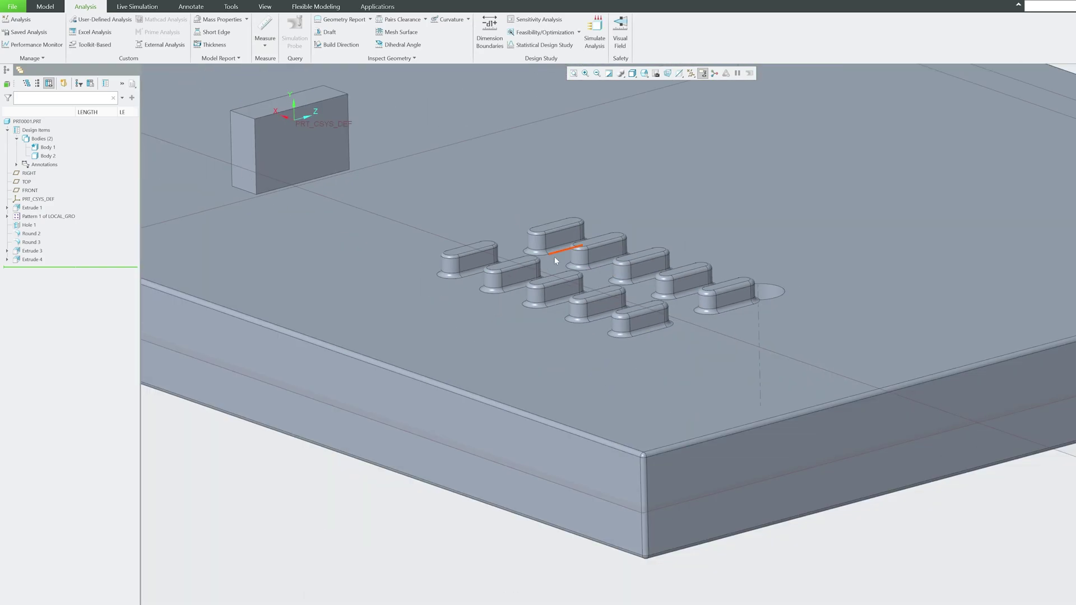
{"action": "scroll", "coordinate": [576, 276], "scroll_direction": "up", "scroll_amount": 3}
{"action": "middle_click_drag", "start_coordinate": [576, 276], "coordinate": [568, 284]}
{"action": "scroll", "coordinate": [569, 284], "scroll_direction": "down", "scroll_amount": 5}
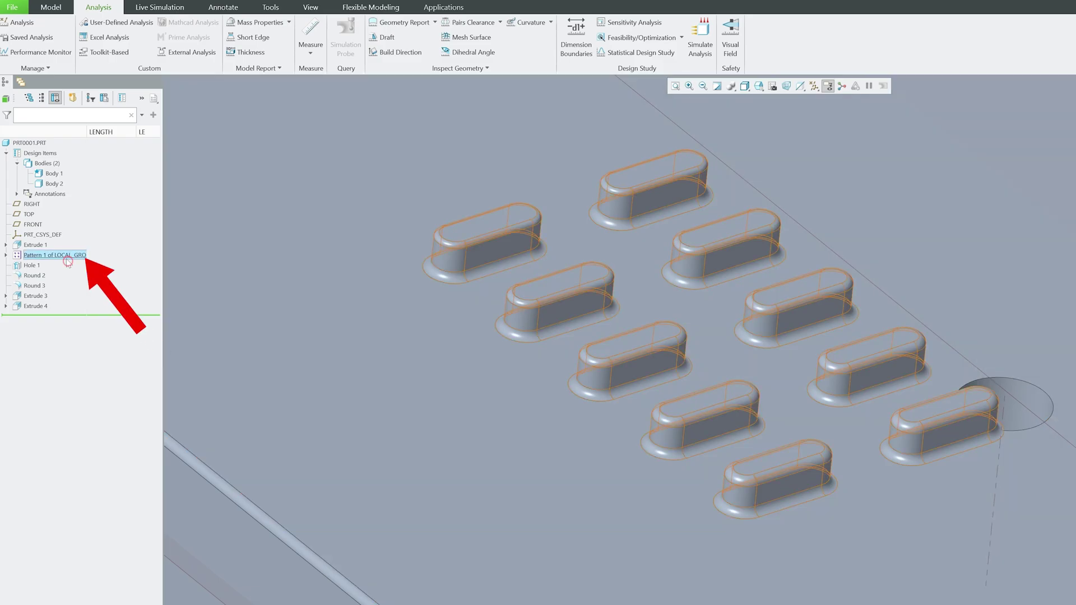
{"action": "left_click", "coordinate": [54, 255]}
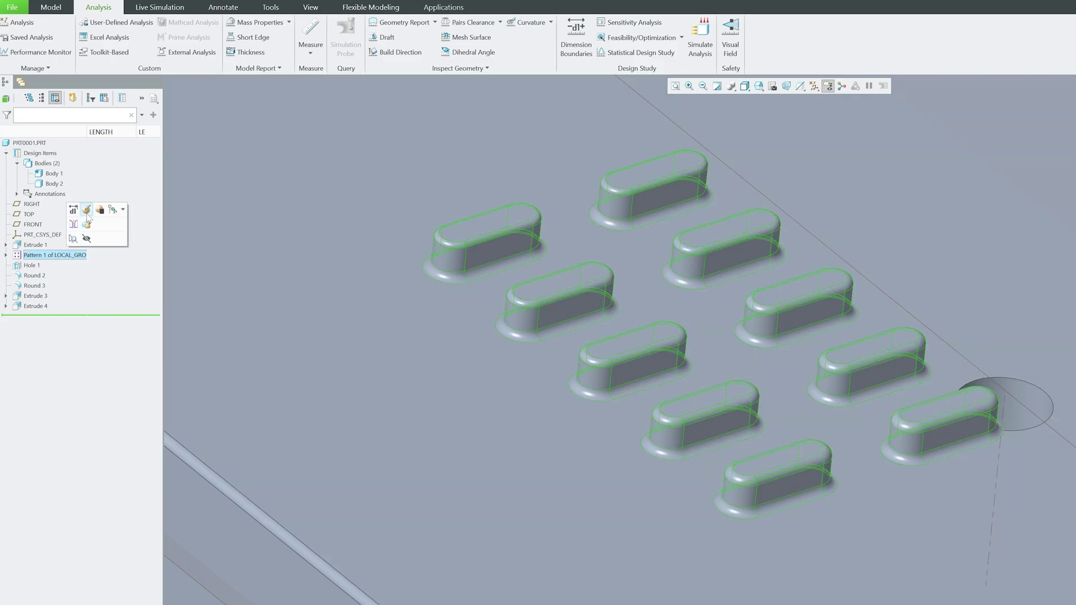
{"action": "left_click", "coordinate": [86, 209]}
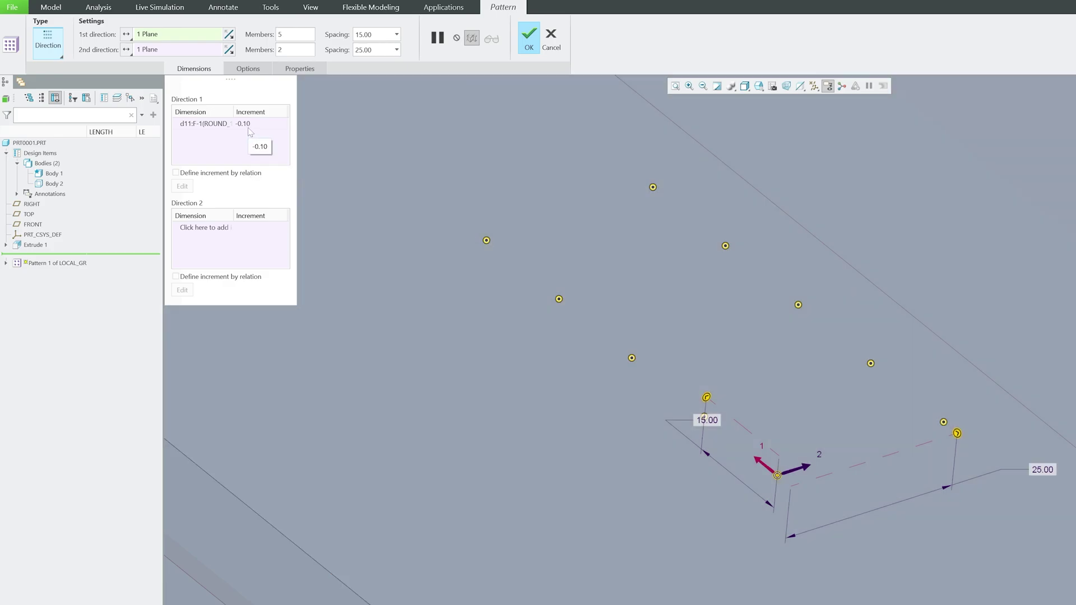
{"action": "left_click", "coordinate": [241, 124]}
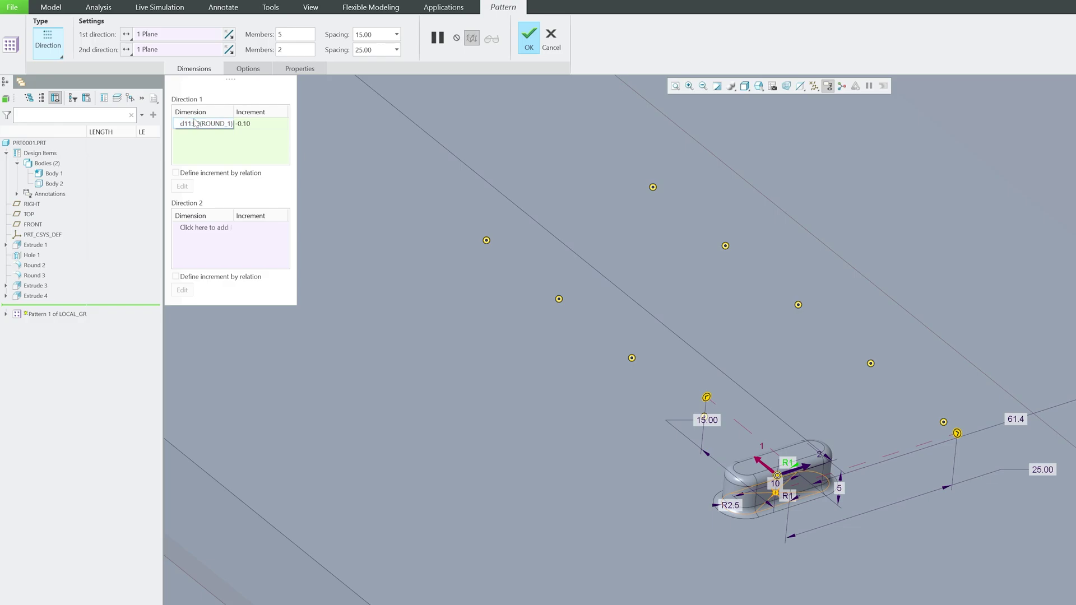
{"action": "left_click", "coordinate": [243, 124]}
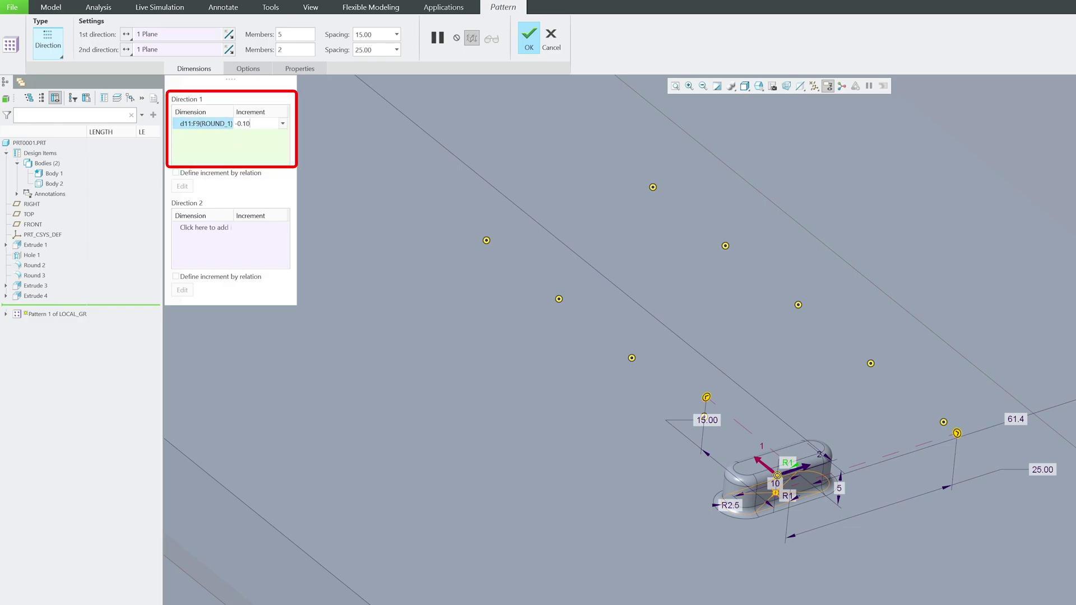
{"action": "key", "text": "BackSpace"}
{"action": "key", "text": "Return"}
- Add the boss's height as the varying dimension for direction 2 with an increment of 5.00, and apply the pattern changes
{"action": "mouse_move", "coordinate": [650, 424]}
{"action": "middle_mouse_down"}
{"action": "mouse_move", "coordinate": [677, 394]}
{"action": "mouse_move", "coordinate": [670, 440]}
{"action": "mouse_move", "coordinate": [664, 434]}
{"action": "middle_mouse_up"}
{"action": "scroll", "coordinate": [672, 397], "scroll_direction": "down", "scroll_amount": 3}
{"action": "left_click", "coordinate": [219, 235]}
{"action": "middle_click_drag", "start_coordinate": [661, 560], "coordinate": [814, 524]}
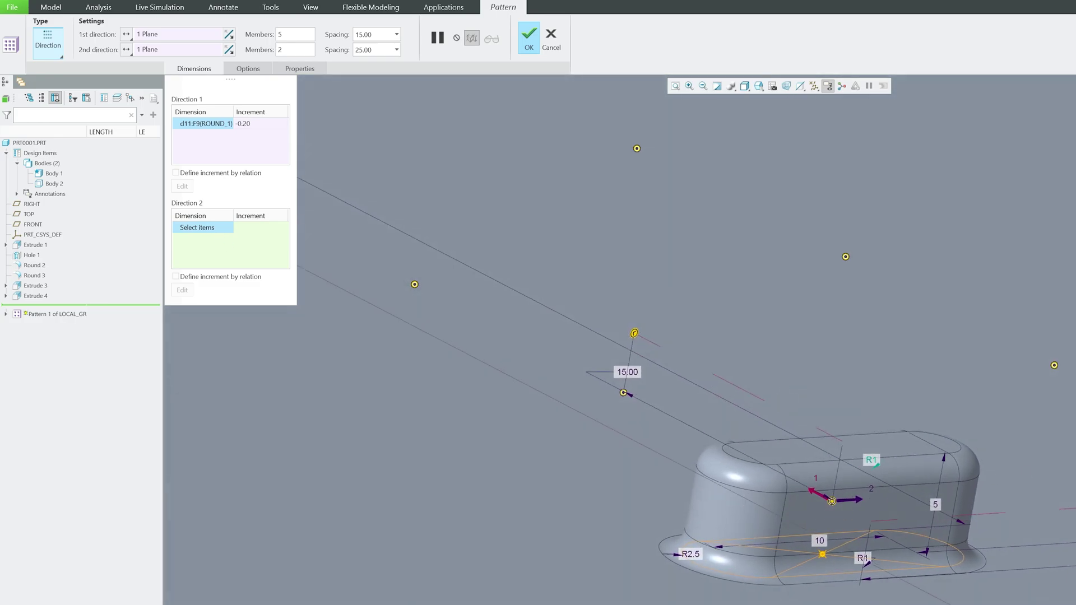
{"action": "middle_click_drag", "start_coordinate": [1006, 504], "coordinate": [942, 504]}
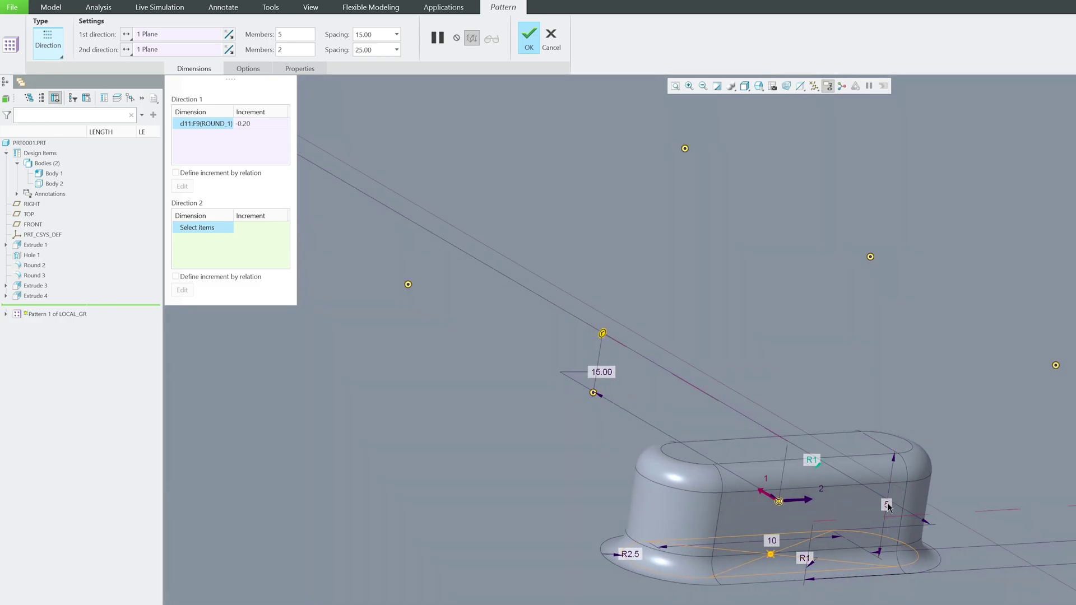
{"action": "left_click", "coordinate": [887, 507]}
{"action": "scroll", "coordinate": [792, 429], "scroll_direction": "up", "scroll_amount": 4}
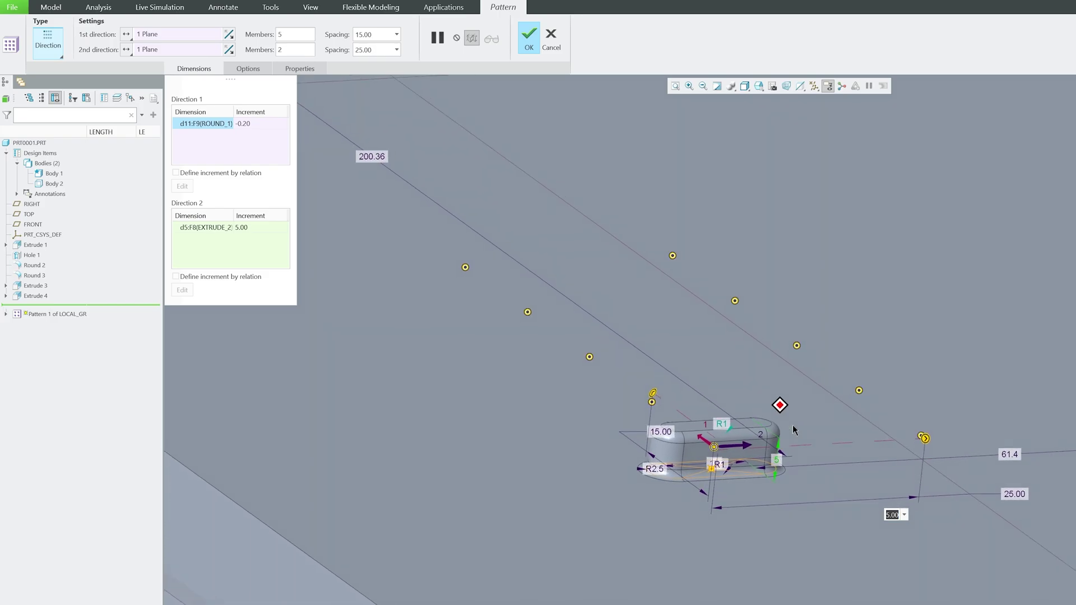
{"action": "middle_click_drag", "start_coordinate": [792, 429], "coordinate": [888, 510]}
{"action": "left_click", "coordinate": [528, 38]}
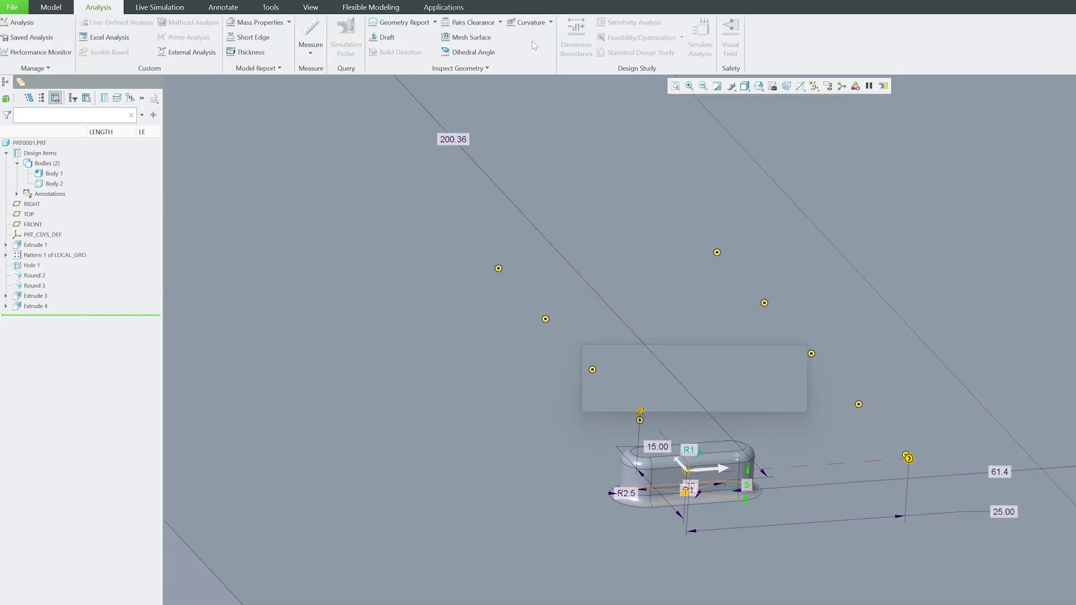
- Examine how the top-edge rounds vary along the pattern's first direction and how the boss heights differ between the two rows
{"action": "scroll", "coordinate": [778, 411], "scroll_direction": "down", "scroll_amount": 5}
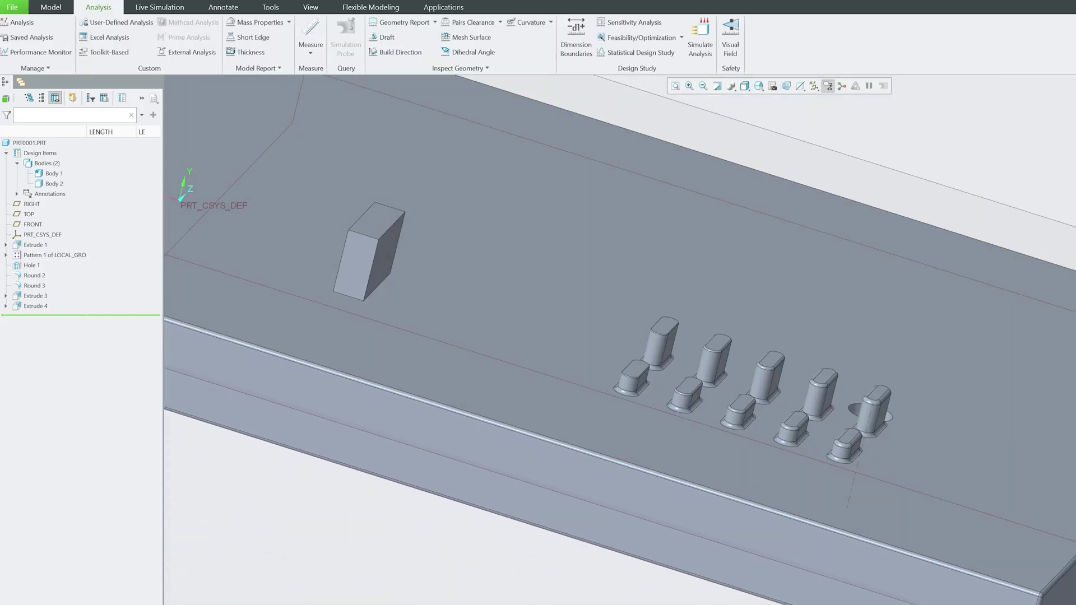
{"action": "scroll", "coordinate": [776, 401], "scroll_direction": "down", "scroll_amount": 6}
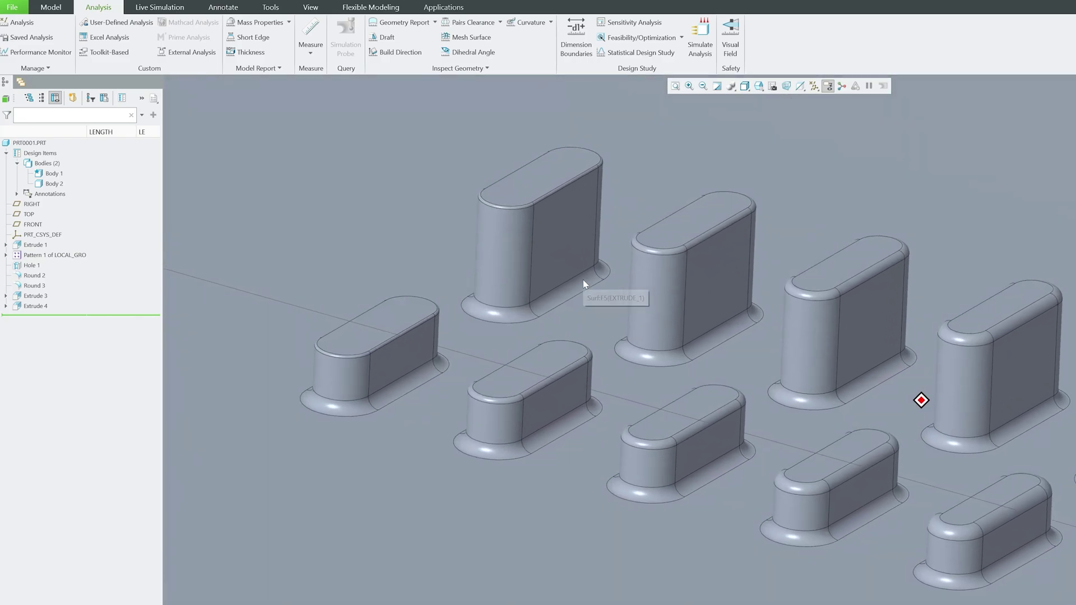
{"action": "scroll", "coordinate": [583, 281], "scroll_direction": "down", "scroll_amount": 10}
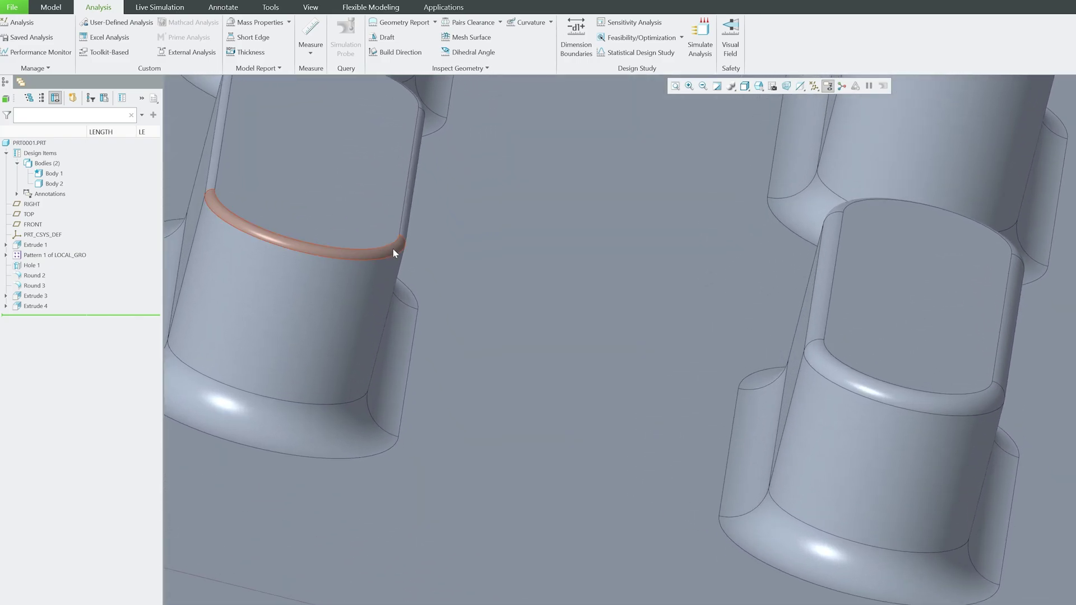
{"action": "scroll", "coordinate": [414, 280], "scroll_direction": "up", "scroll_amount": 12}
{"action": "scroll", "coordinate": [989, 491], "scroll_direction": "down", "scroll_amount": 3}
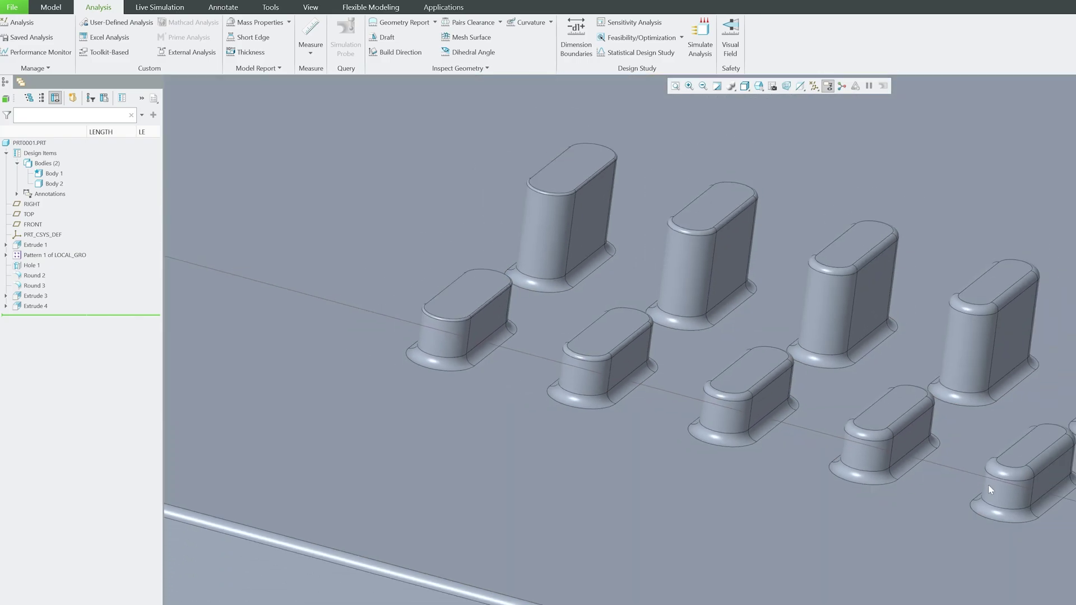
{"action": "scroll", "coordinate": [778, 406], "scroll_direction": "up", "scroll_amount": 8}
{"action": "scroll", "coordinate": [829, 421], "scroll_direction": "down", "scroll_amount": 12}
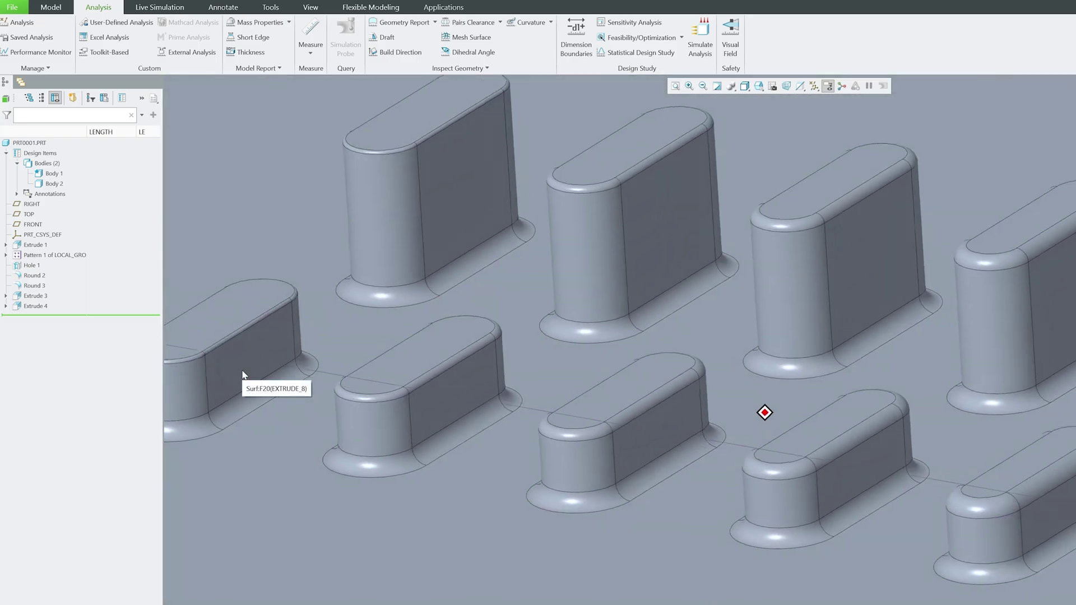
{"action": "middle_click_drag", "start_coordinate": [242, 374], "coordinate": [552, 517]}
{"action": "scroll", "coordinate": [551, 513], "scroll_direction": "up", "scroll_amount": 2}
{"action": "middle_click_drag", "start_coordinate": [842, 513], "coordinate": [1025, 471]}
{"action": "scroll", "coordinate": [1001, 465], "scroll_direction": "up", "scroll_amount": 3}
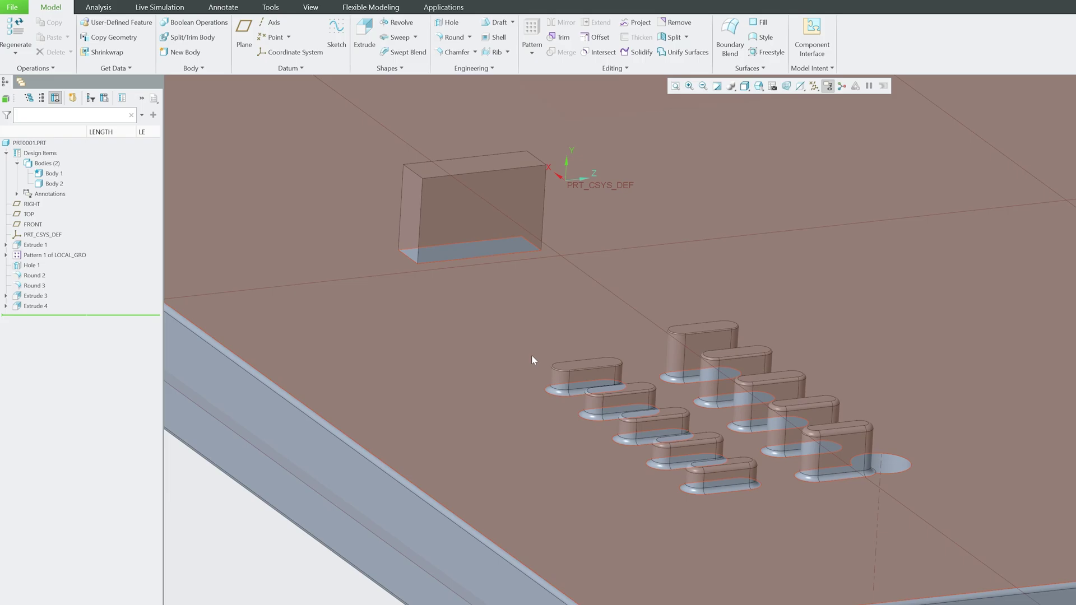
{"action": "left_click", "coordinate": [693, 453]}
{"action": "middle_click_drag", "start_coordinate": [878, 382], "coordinate": [850, 380]}
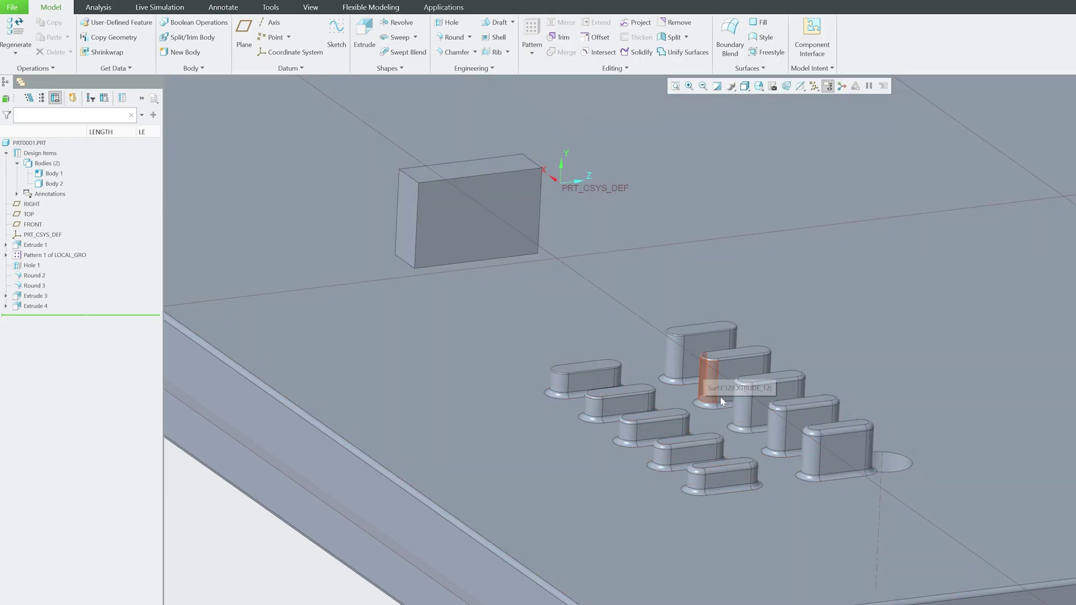
{"action": "middle_click_drag", "start_coordinate": [721, 400], "coordinate": [742, 445]}
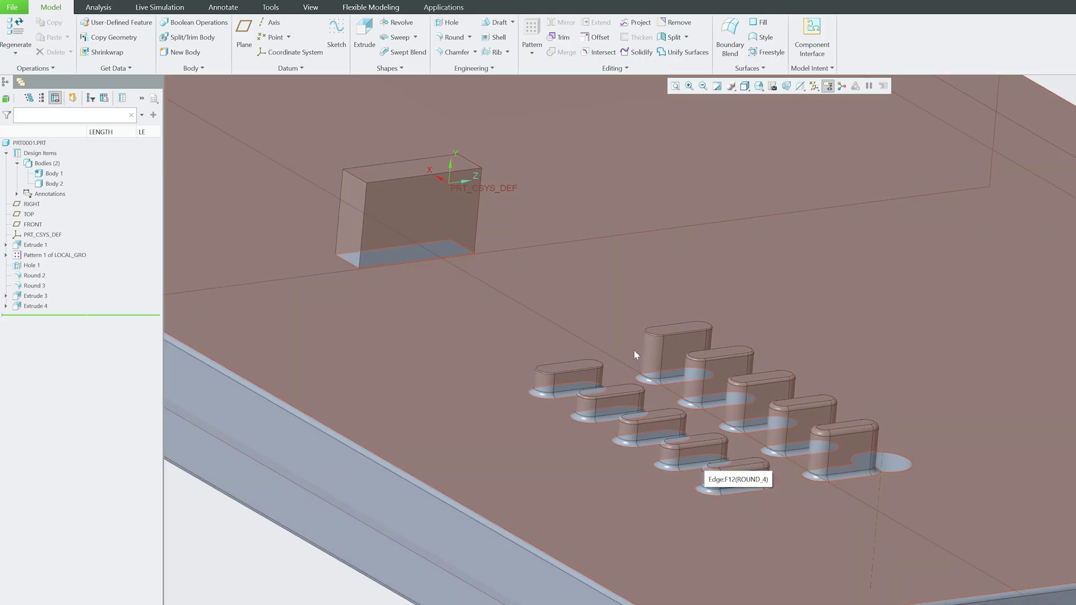